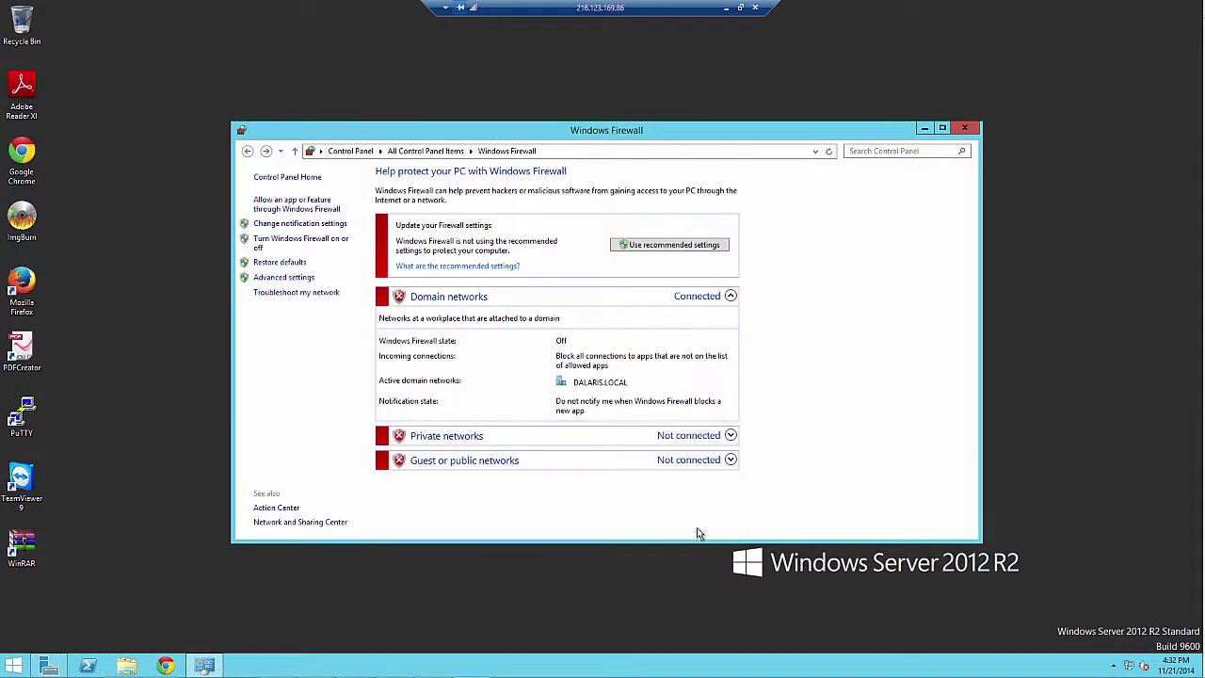
Step: Close the Windows Firewall window, leaving the domain firewall off
click(965, 128)
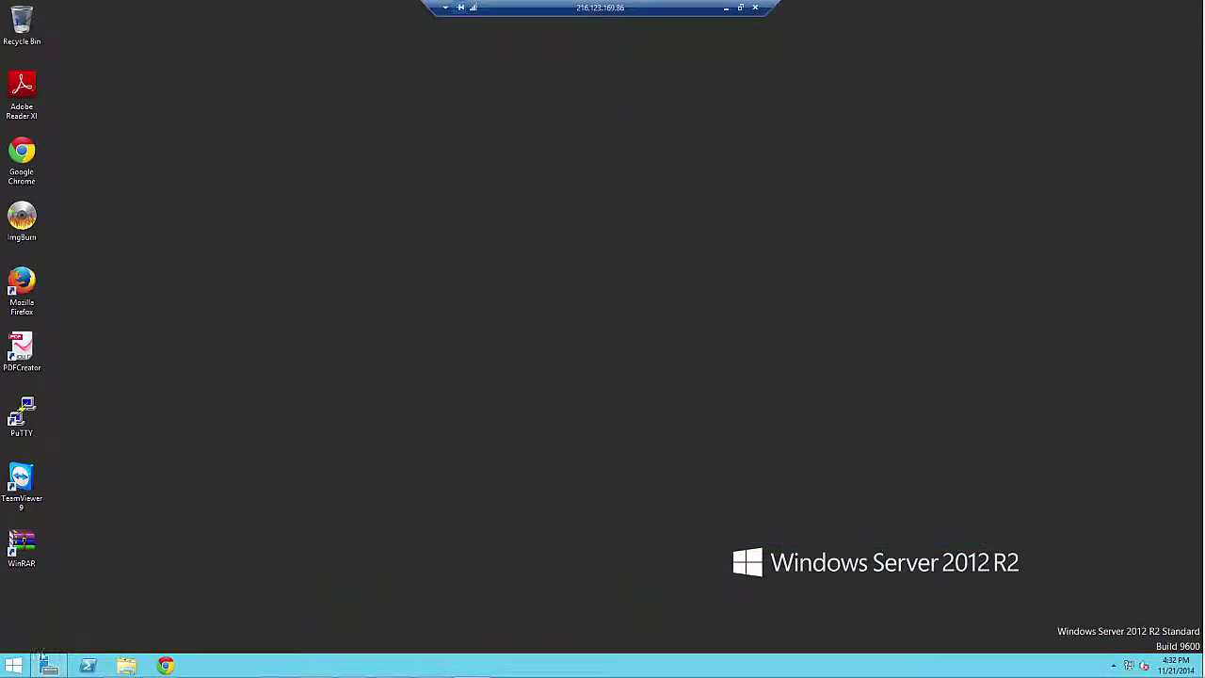
Step: Launch Internet Explorer and browse to the router at 10.0.0.1
click(14, 666)
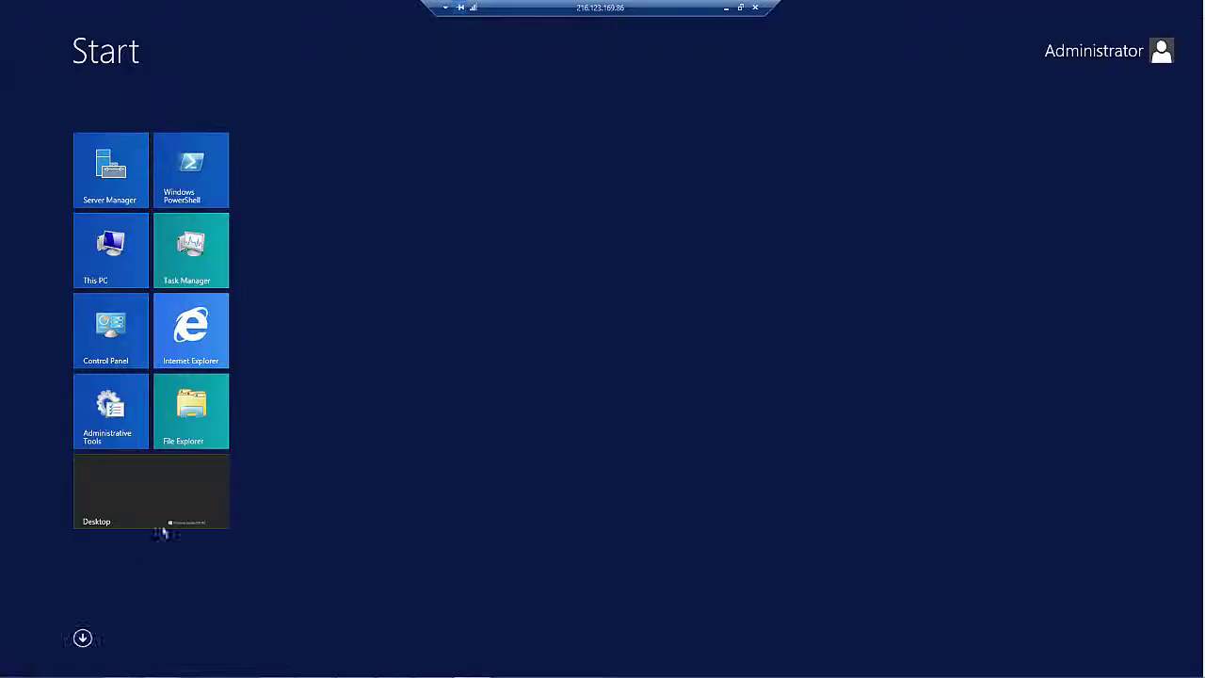
click(188, 337)
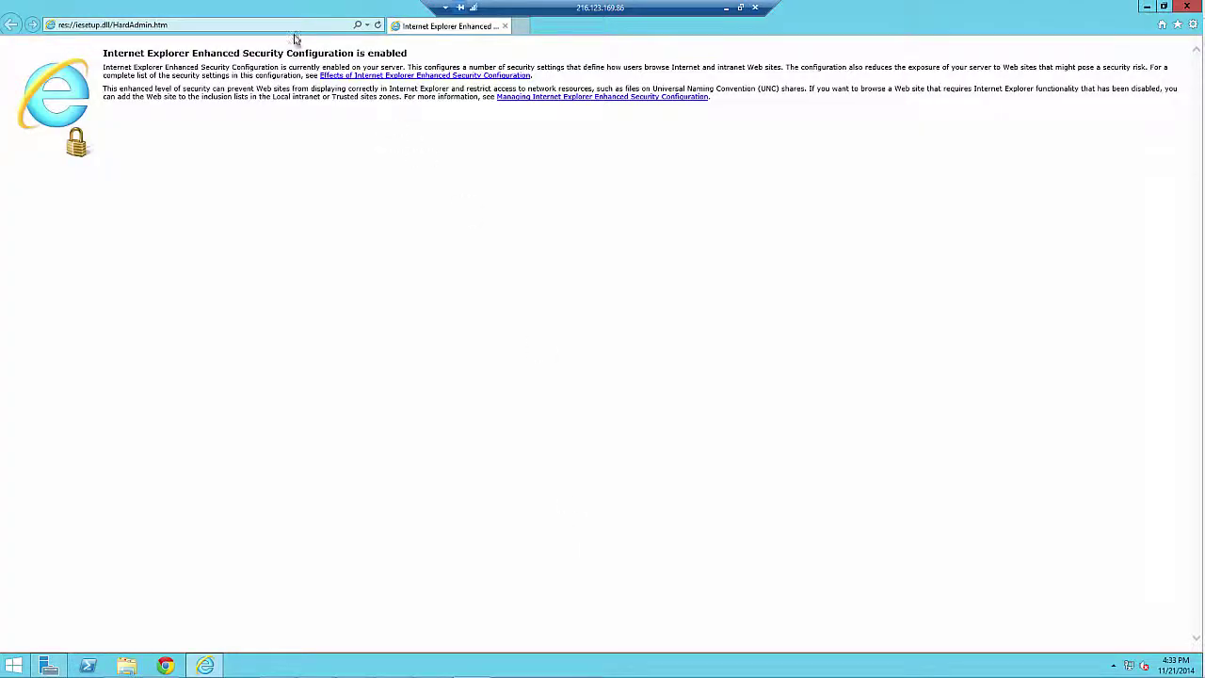
click(292, 28)
text(10.0.0.1/)
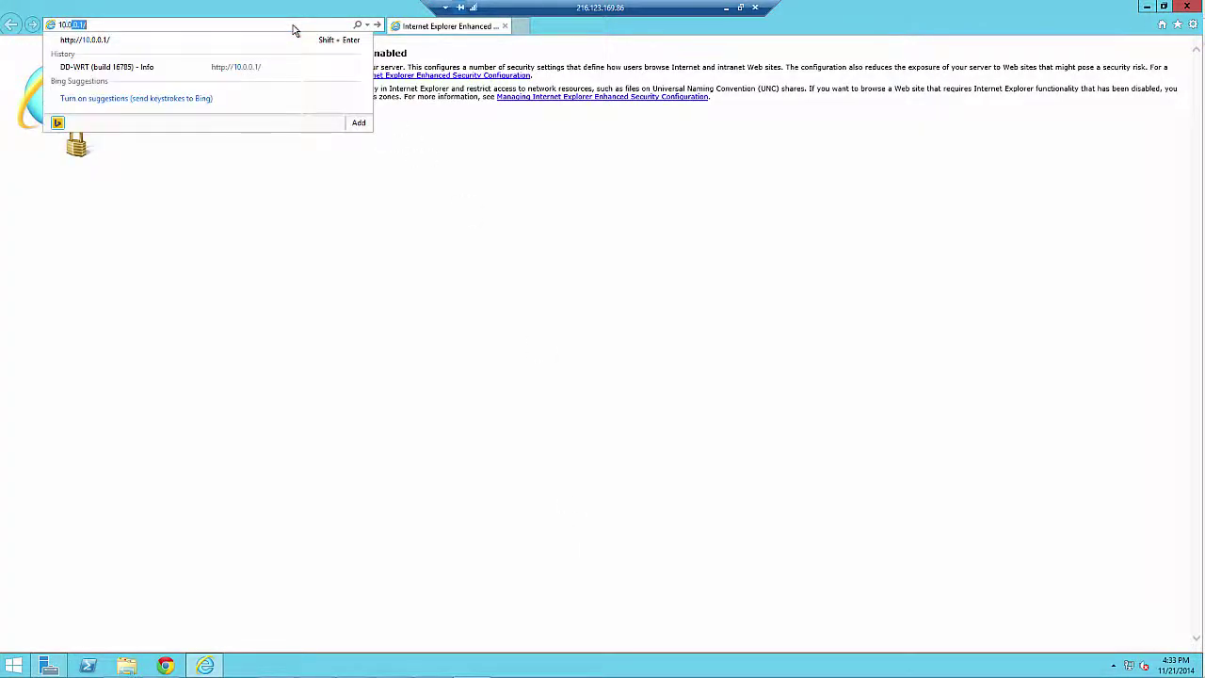
key(Return)
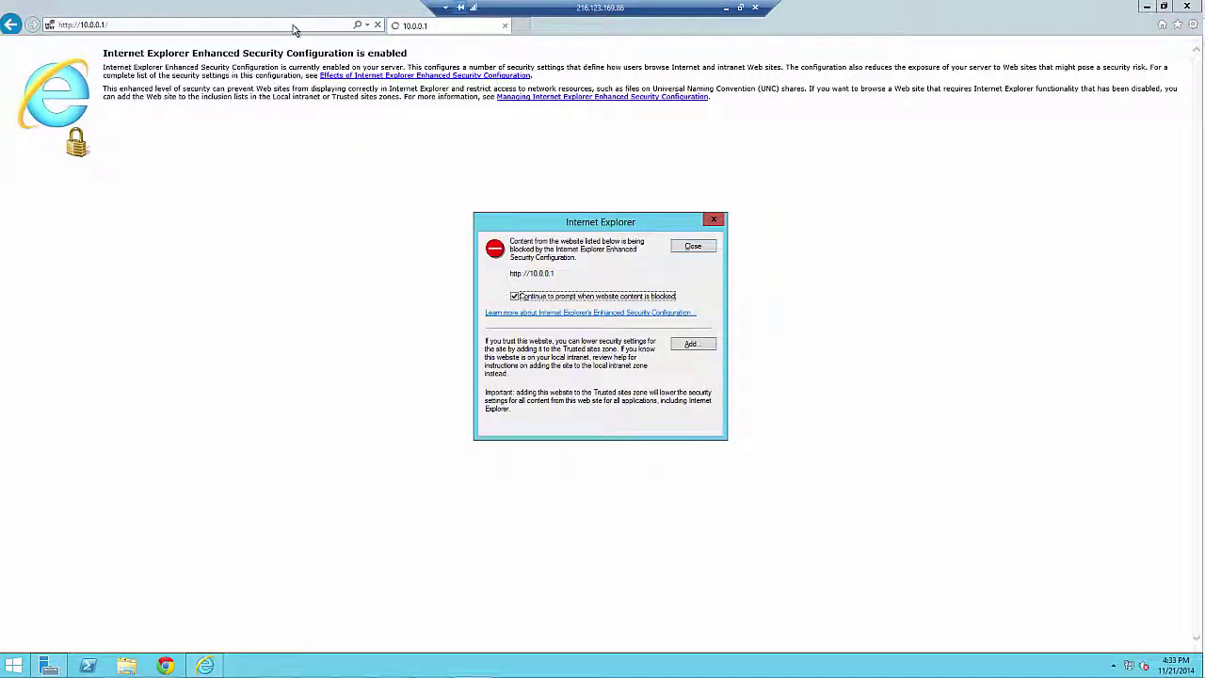
click(604, 300)
click(703, 349)
click(692, 317)
click(688, 430)
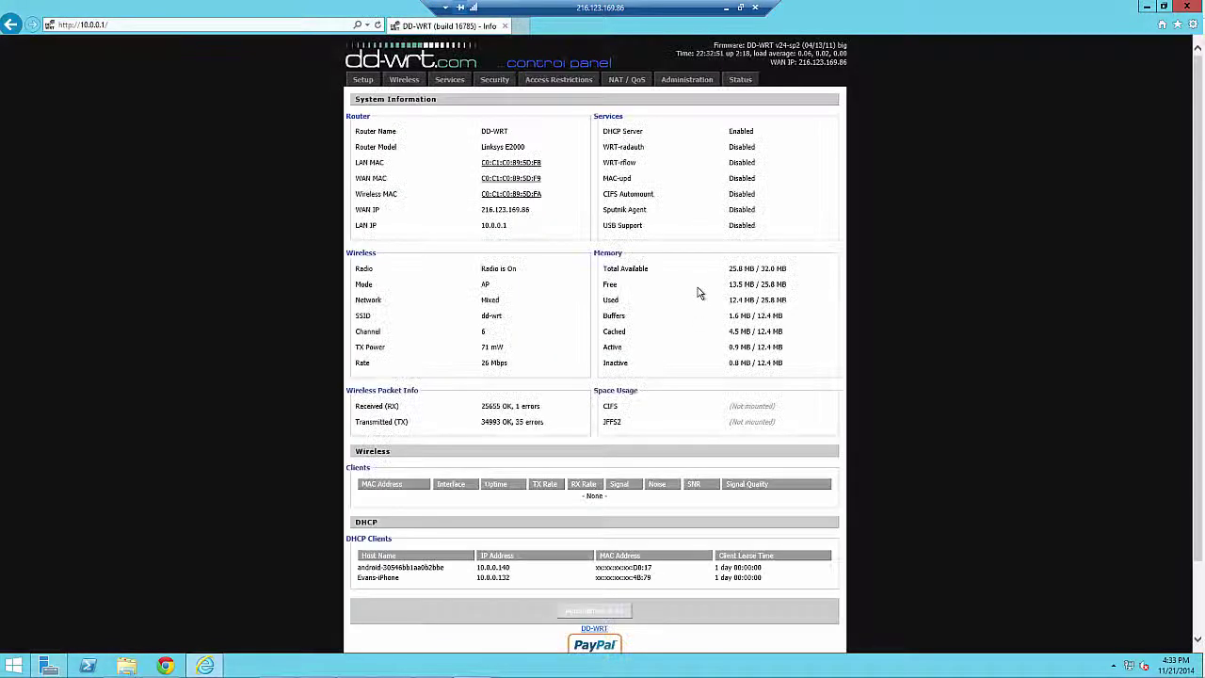
Step: Open NAT / QoS and sign in with the router's username and password
click(623, 84)
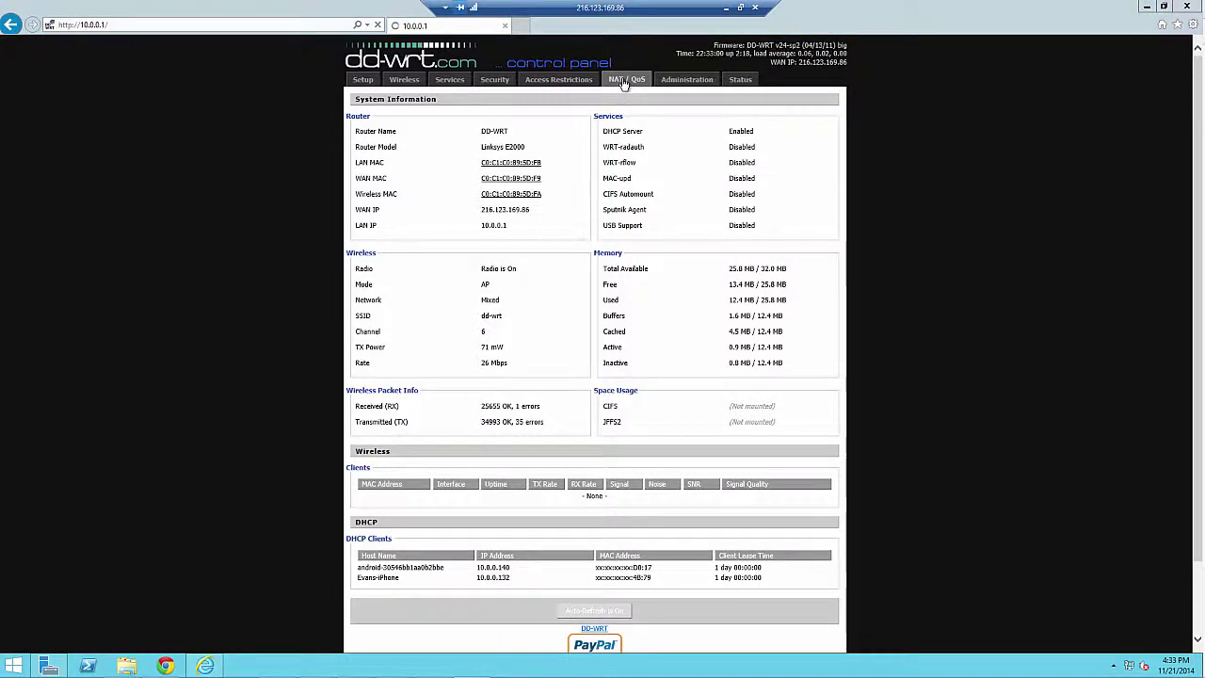
text(admin)
key(Tab)
text(*******)
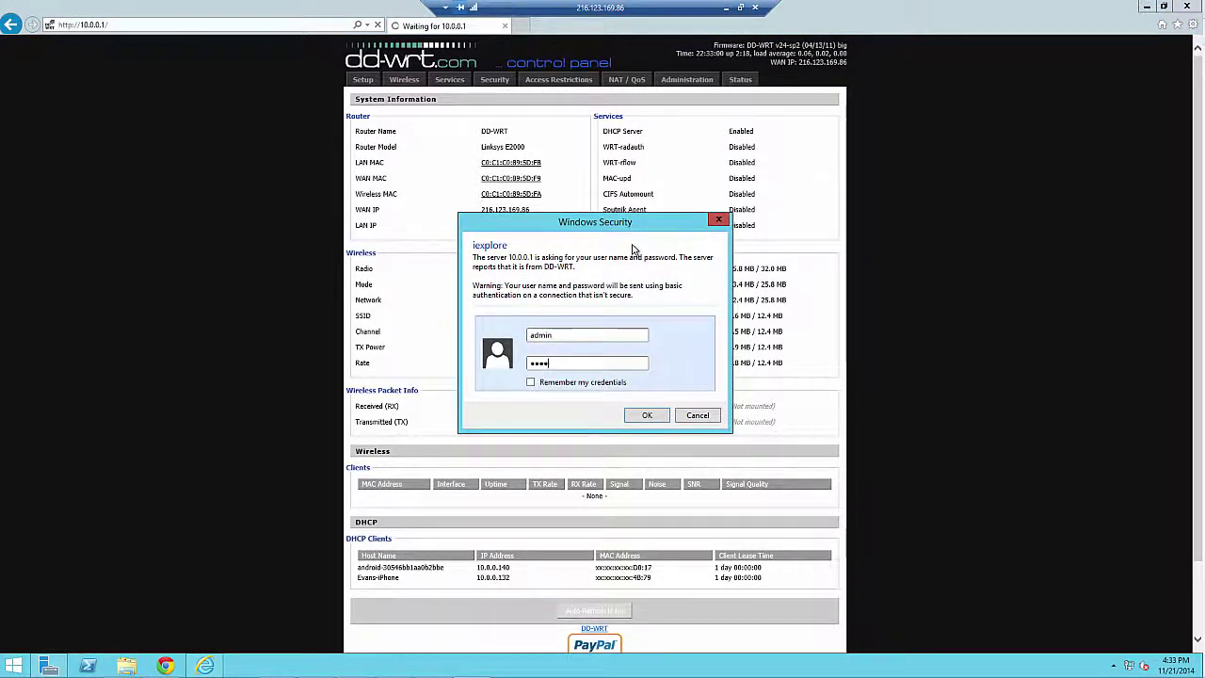
key(Return)
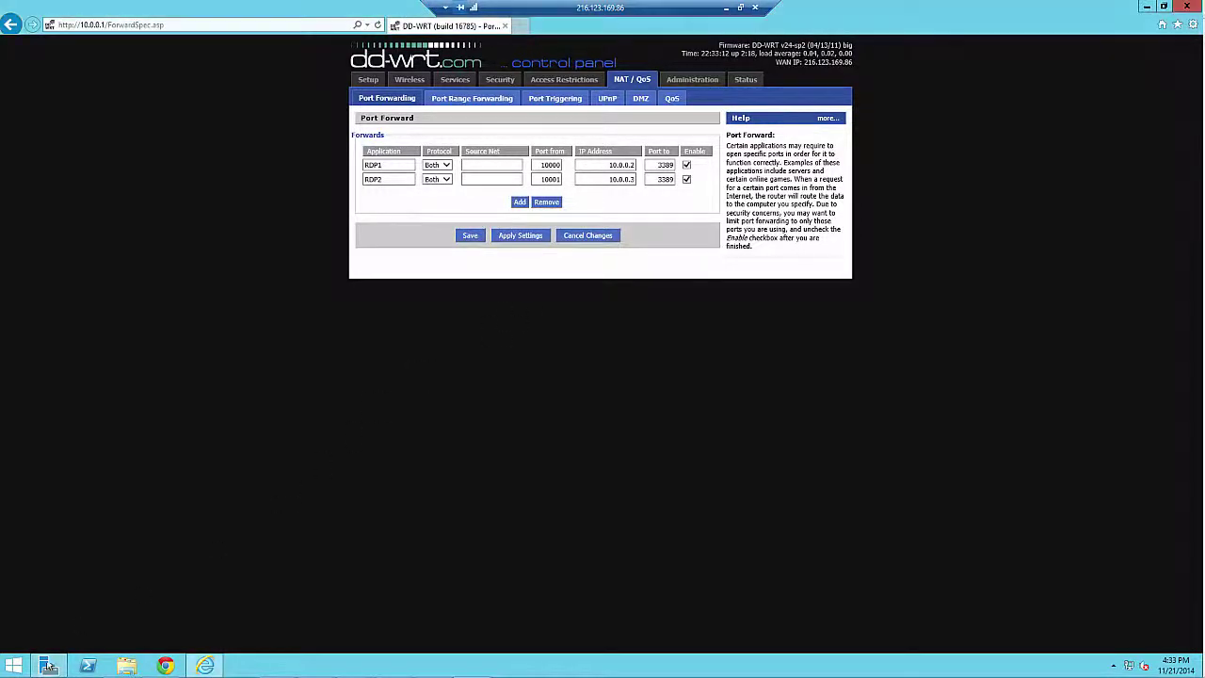
Step: Open Command Prompt and run ipconfig /all to see the server's IP settings
click(14, 667)
text(cmd)
key(Return)
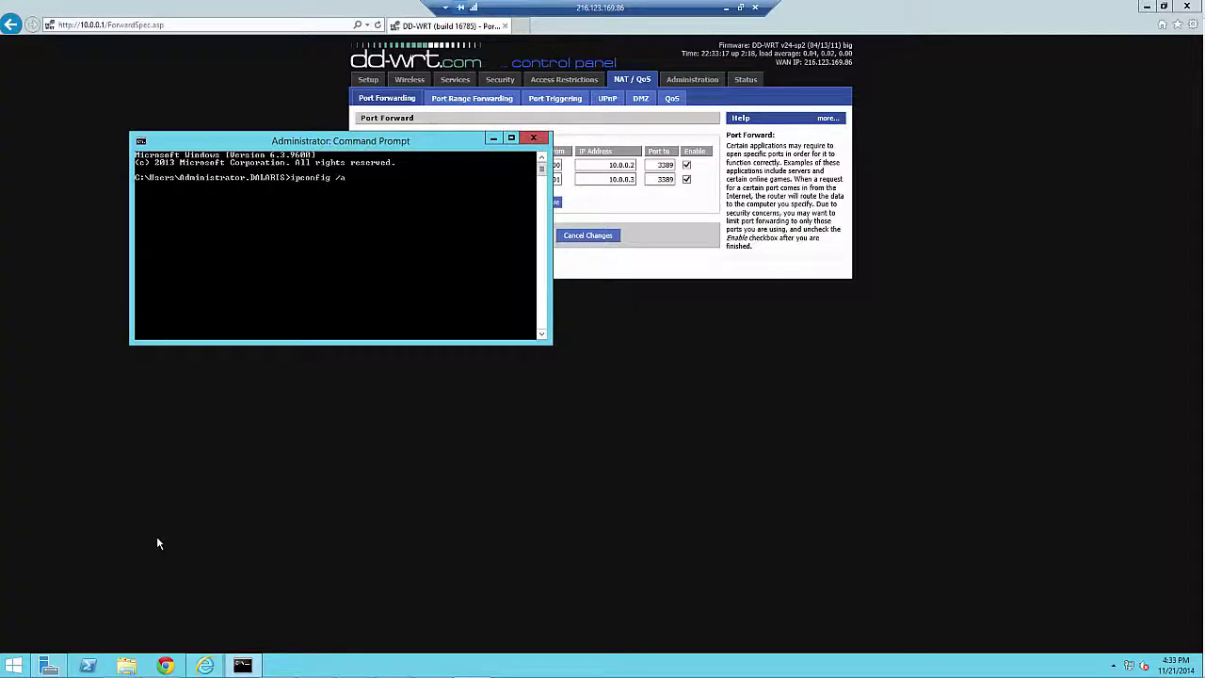
key(Return)
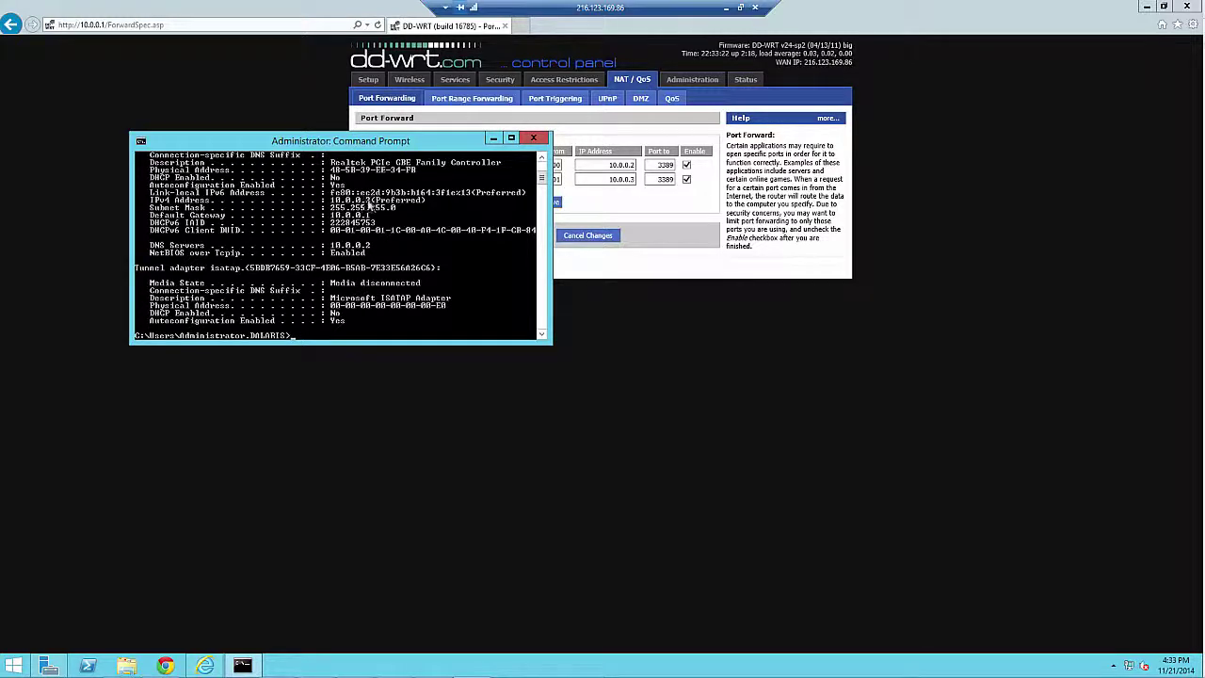
Step: Run hostname to confirm the server is EX2013, then return to the router page
drag(452, 148, 807, 408)
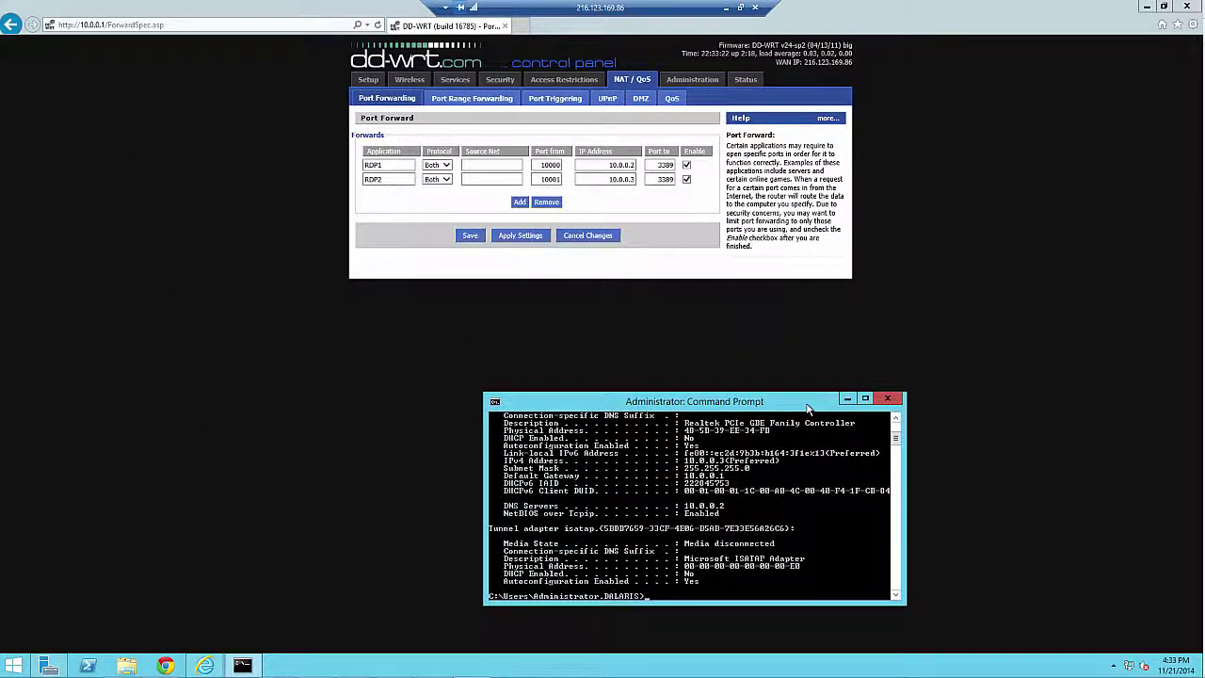
text(hostname)
key(Return)
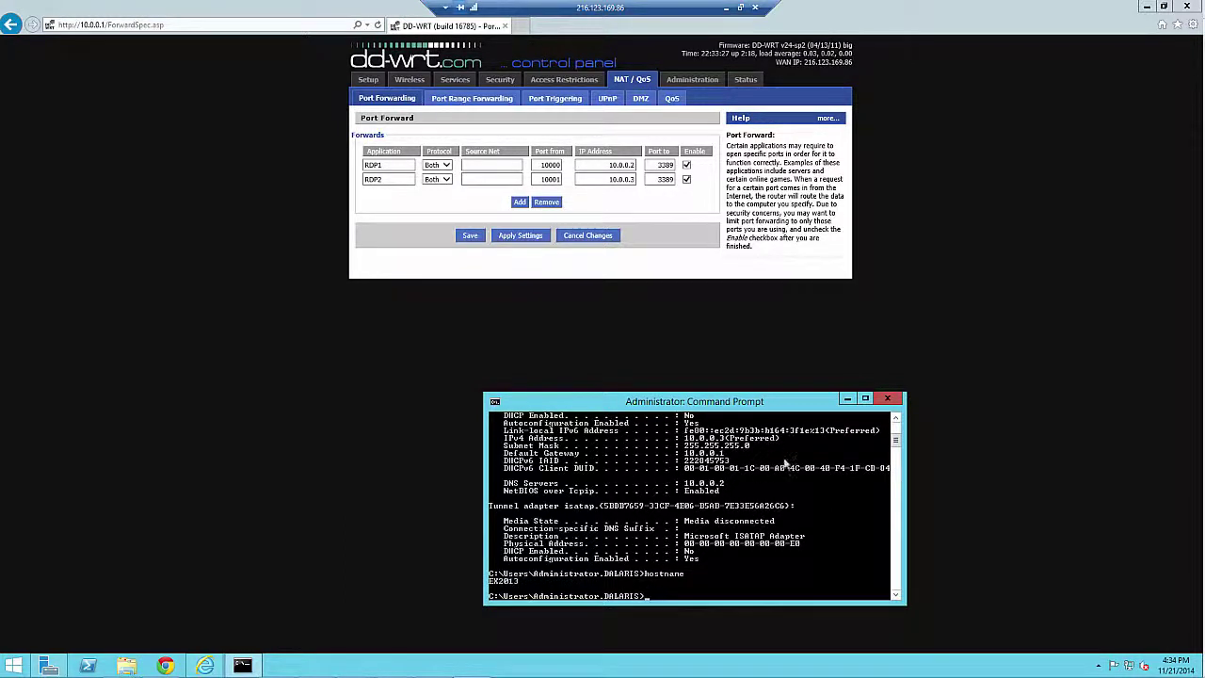
click(519, 202)
click(519, 202)
Step: Add an enabled SMTP forward of port 25 to 10.0.0.3:25 and apply it
click(391, 193)
text(SM)
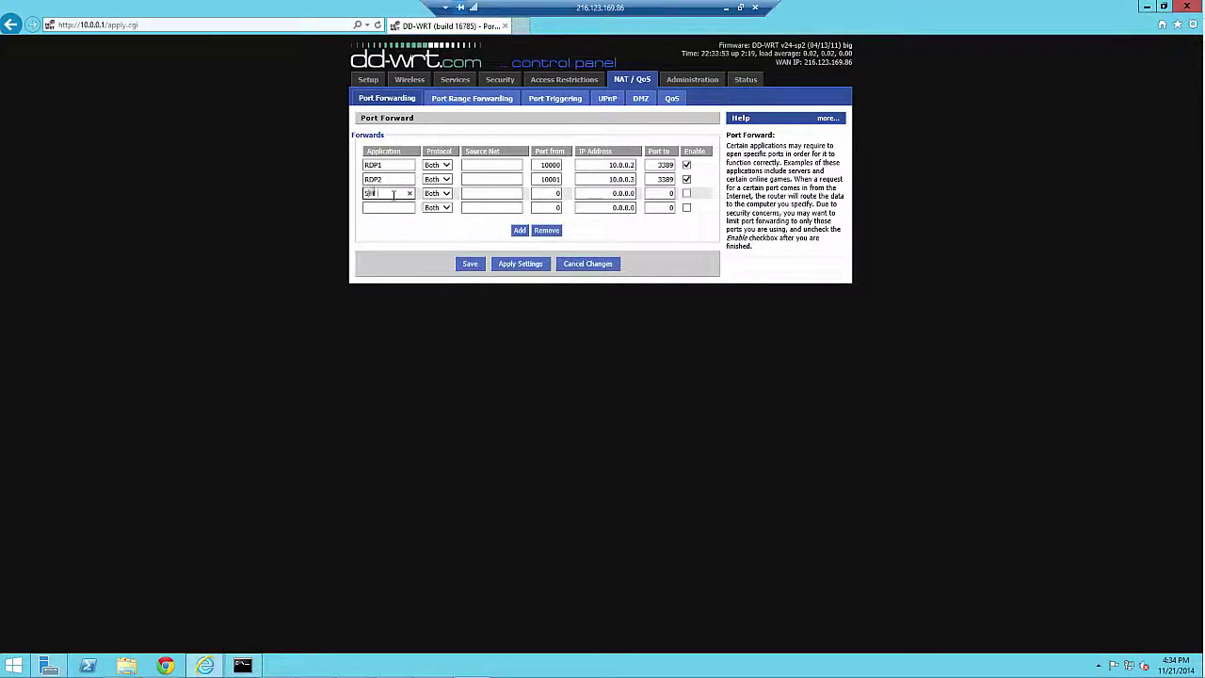
text(TP)
key(Tab)
key(Tab)
key(Tab)
key(Tab)
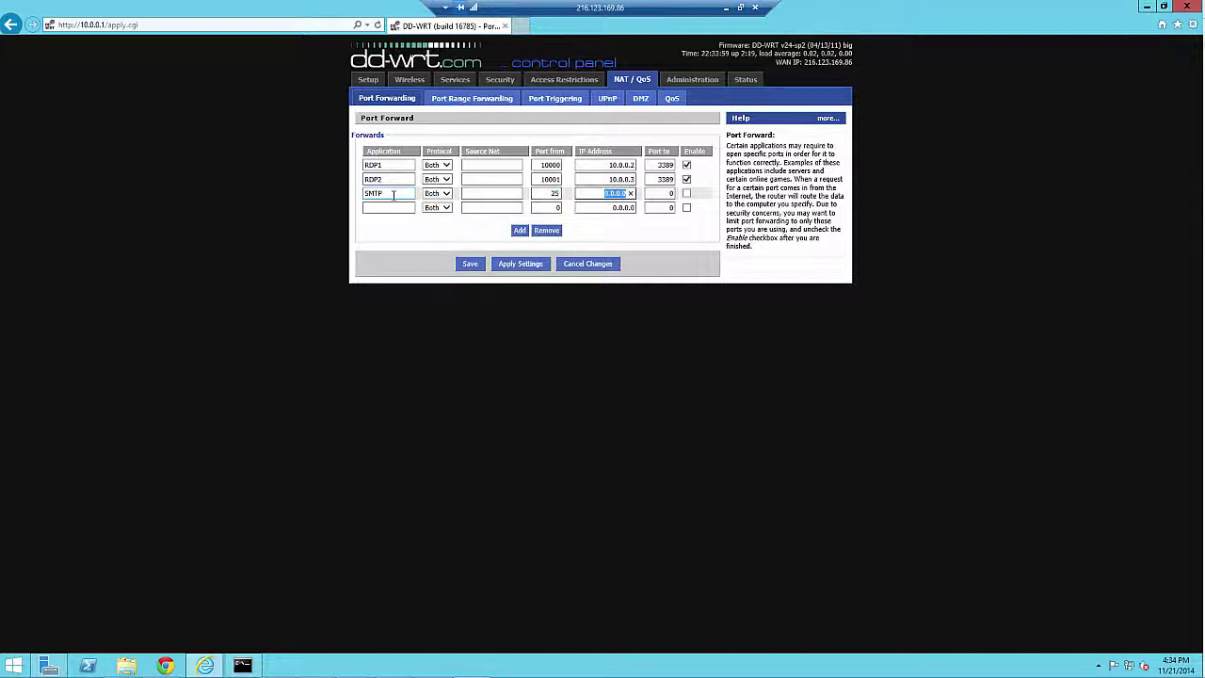
text(10.0.0.3)
key(Tab)
text(25)
click(686, 193)
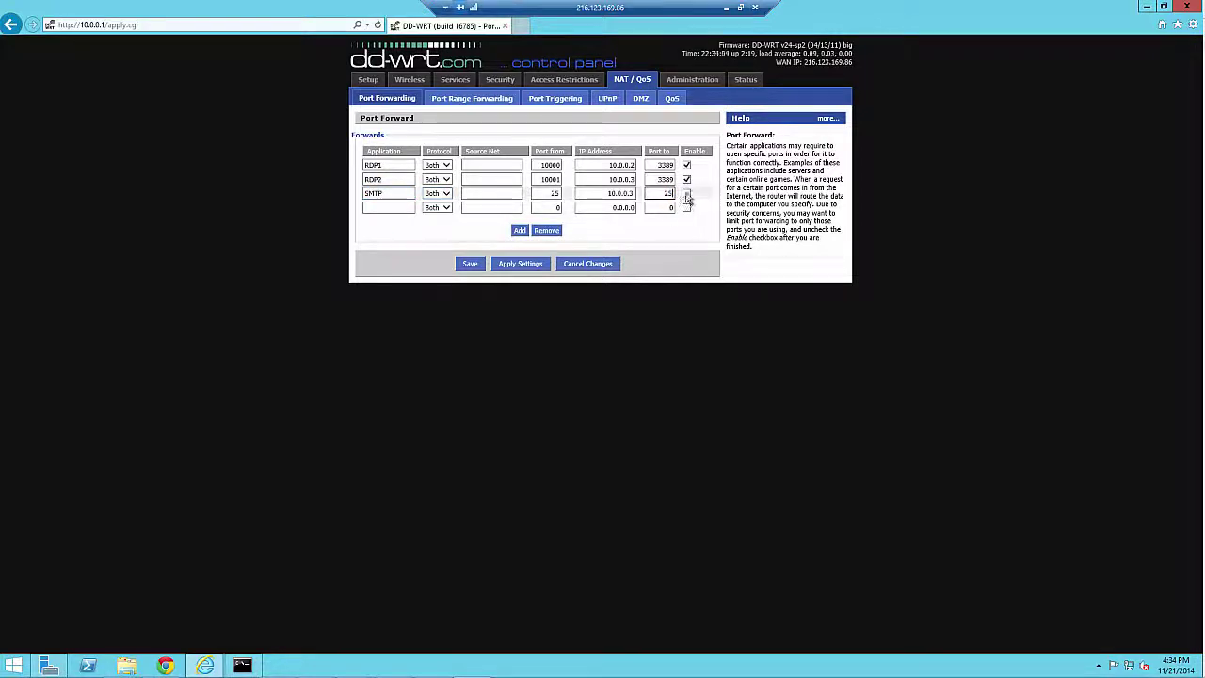
click(528, 266)
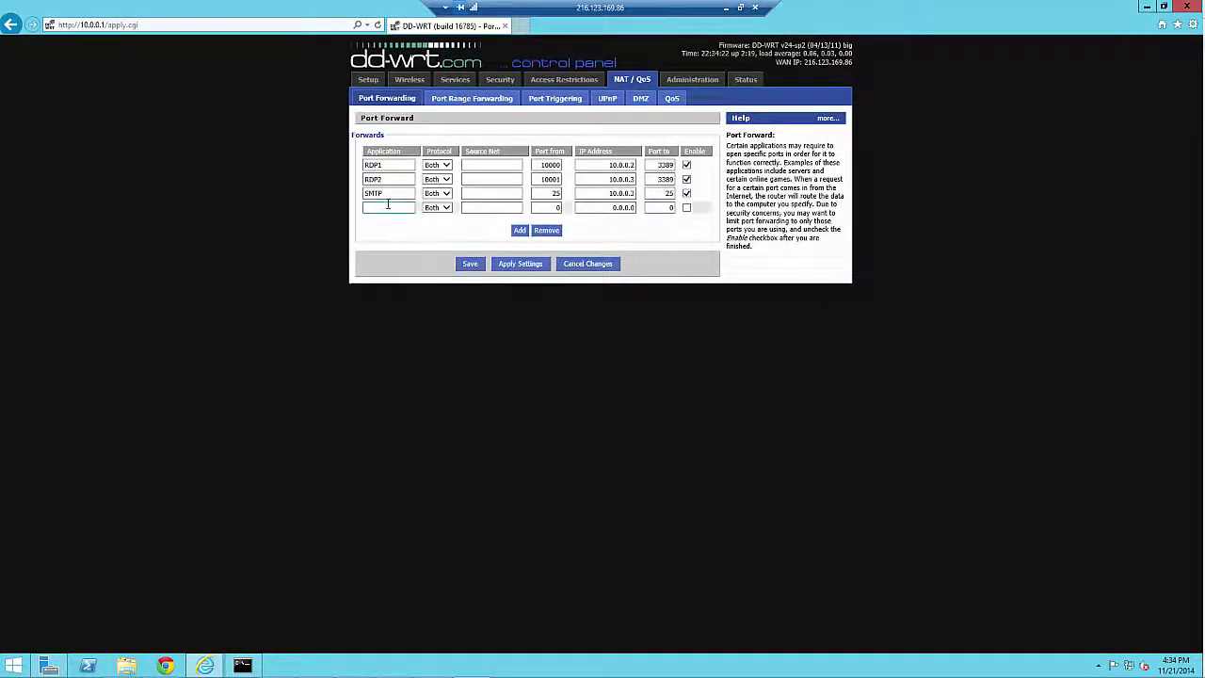
Step: Name the empty fourth row MAIL587 with source port 587
click(387, 207)
key(BackSpace)
key(BackSpace)
key(BackSpace)
key(BackSpace)
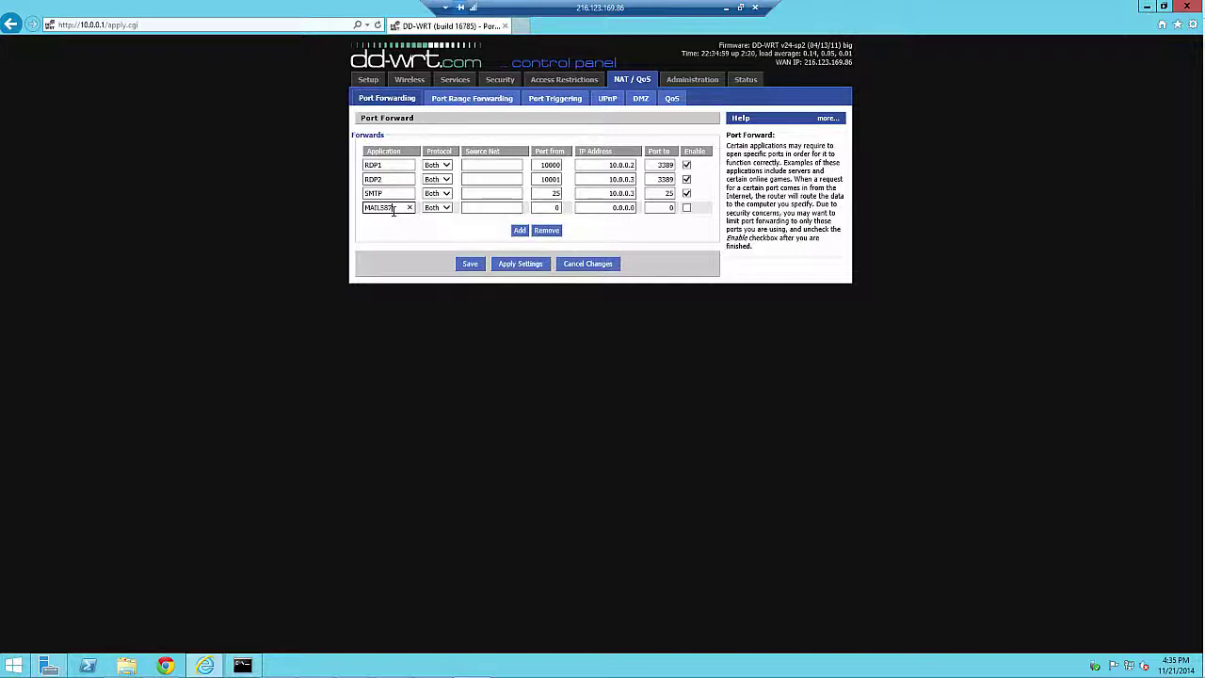
key(Tab)
key(Tab)
key(Tab)
text(587)
double_click(549, 208)
key(Tab)
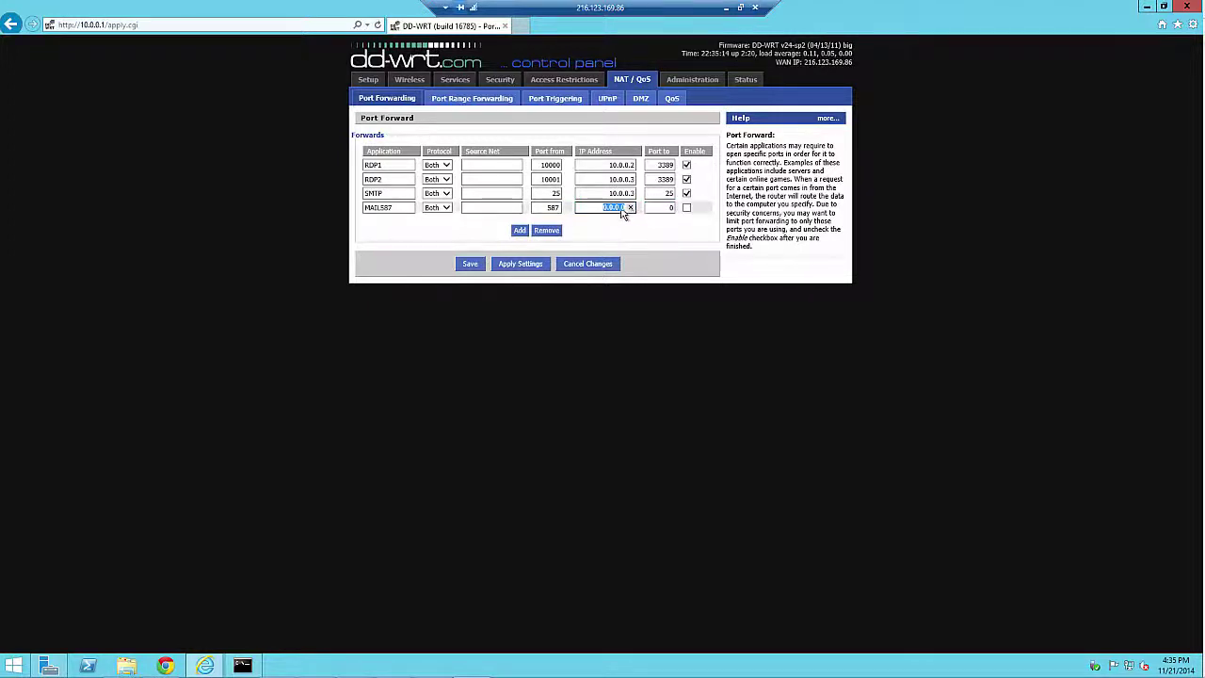
Step: Point MAIL587 at 10.0.0.3 port 587, enable it, and apply
click(630, 207)
text(10.0.0.3)
click(687, 207)
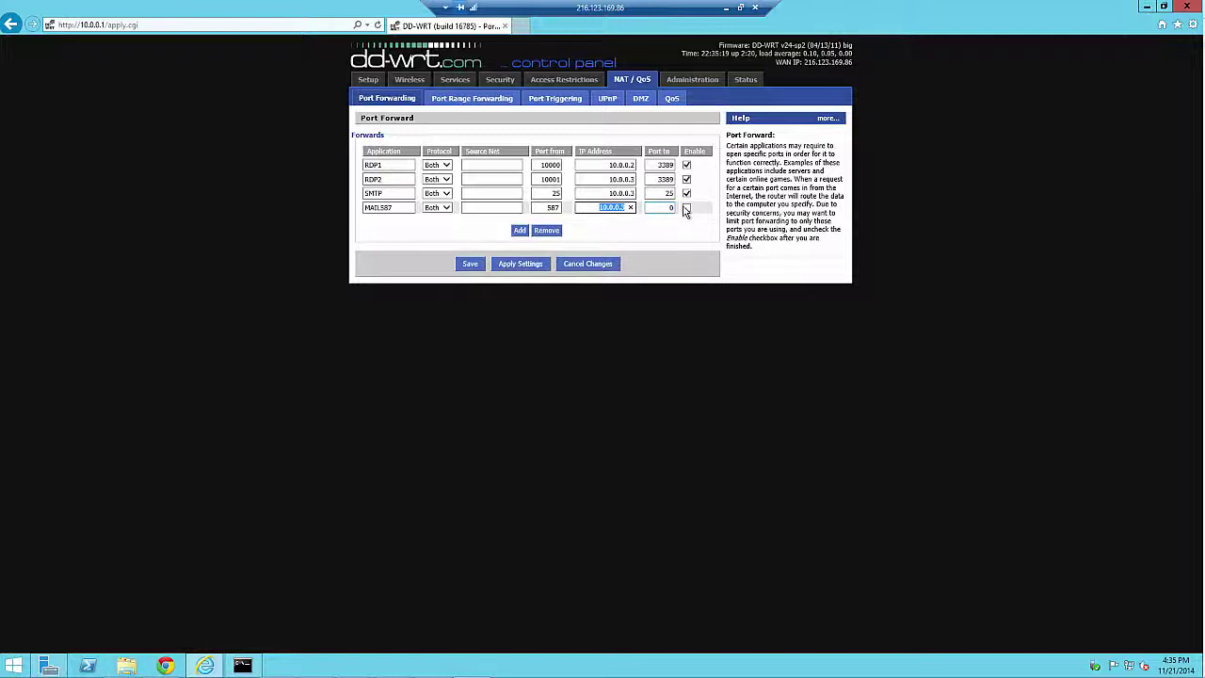
key(shift+Tab)
key(shift+Tab)
click(670, 208)
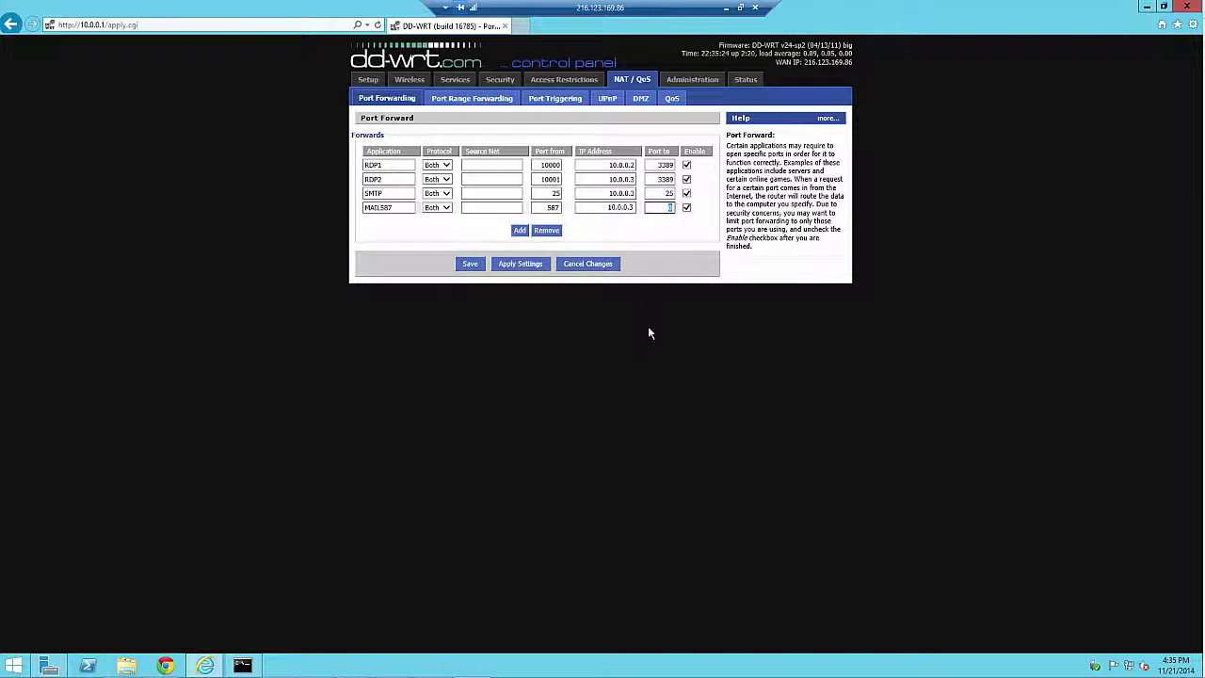
text(587)
click(533, 265)
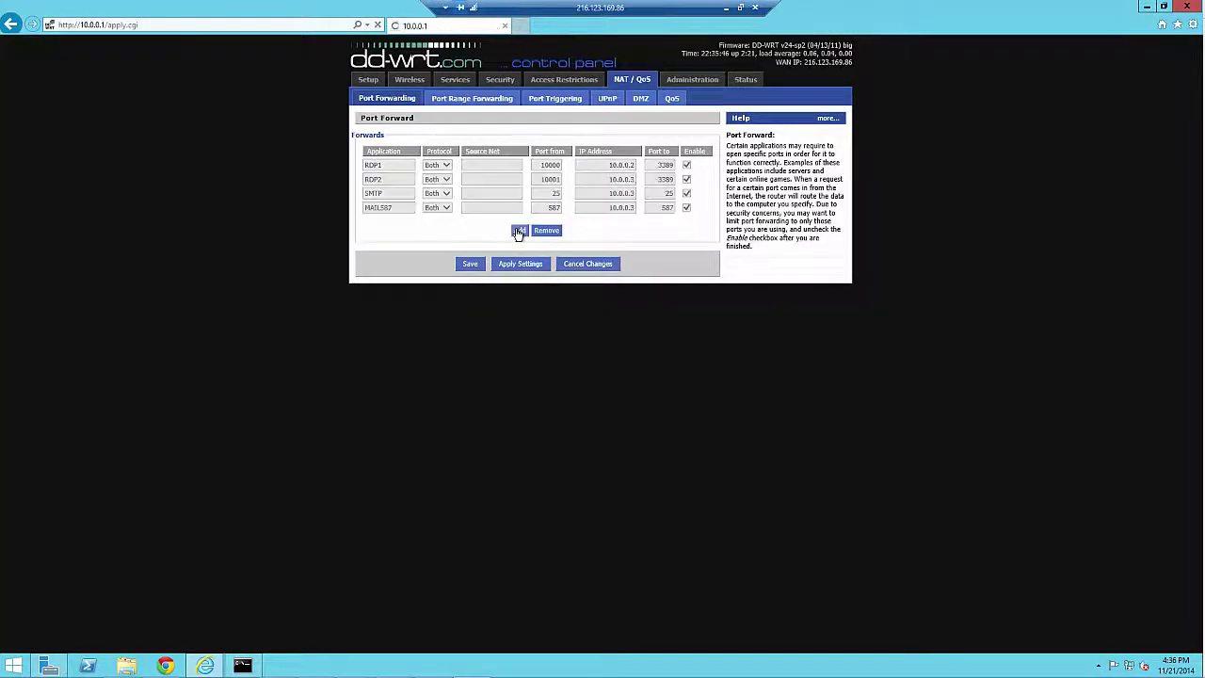
Step: Fill the new row as MAIL465, port 465 to 10.0.0.3:465, enabled, and apply
click(399, 221)
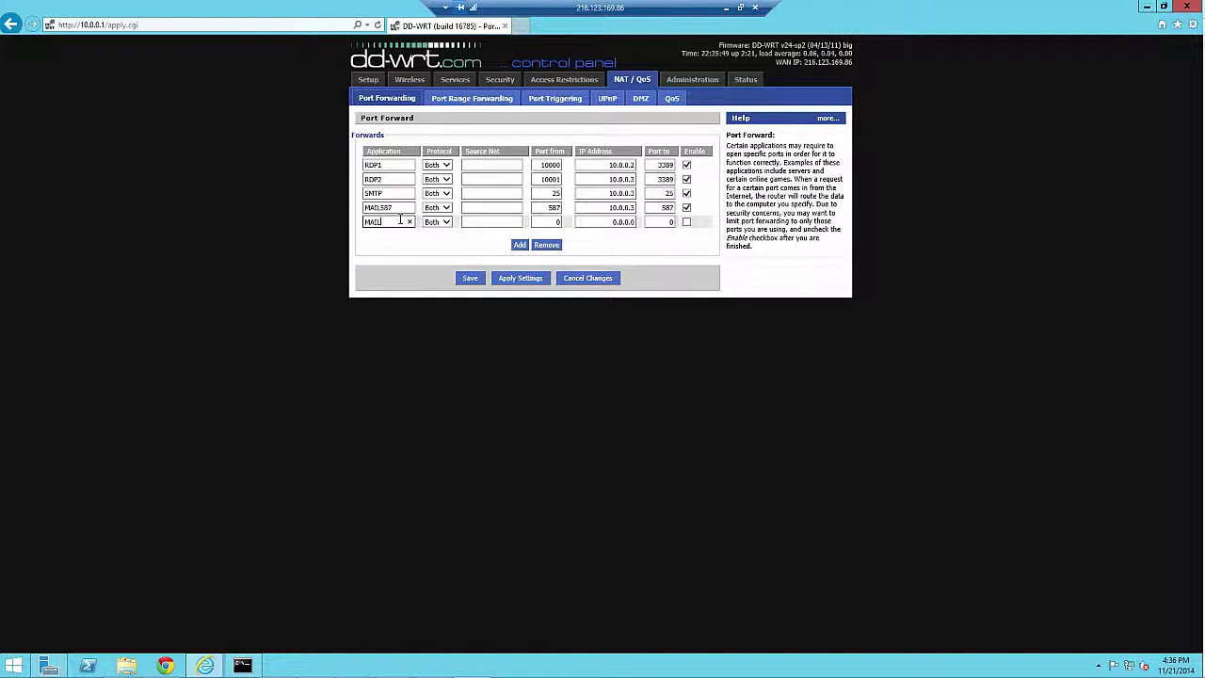
text(MAIL465)
key(Tab)
key(Tab)
key(Tab)
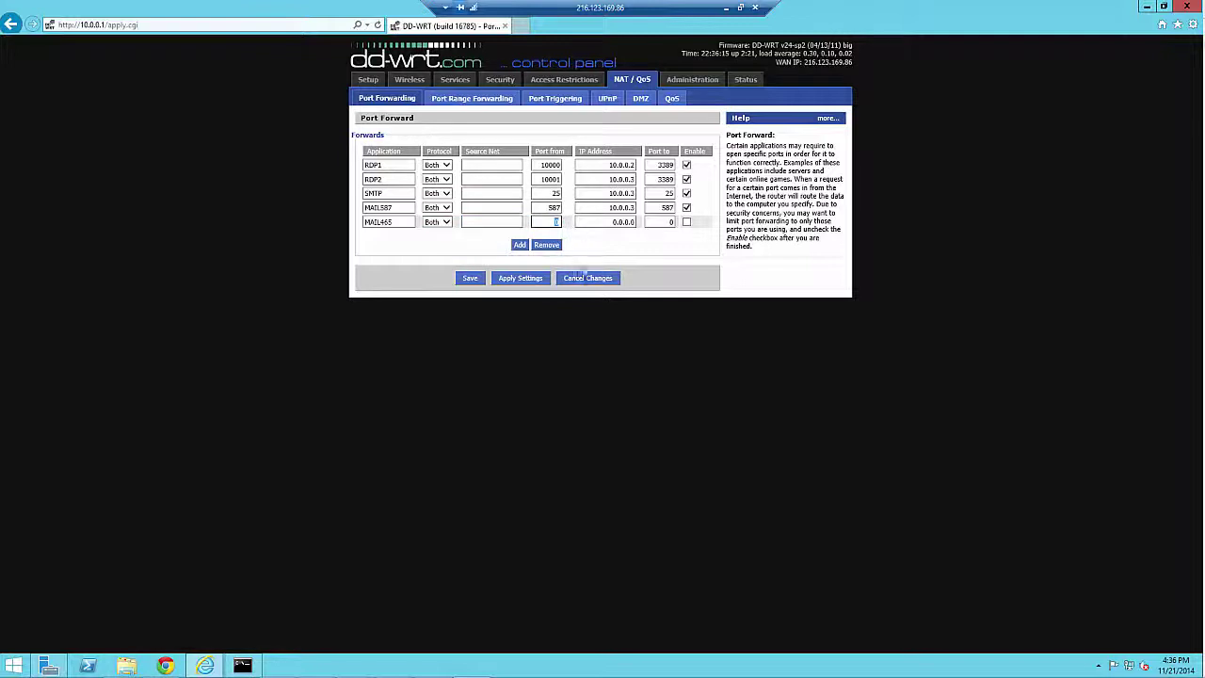
text(465)
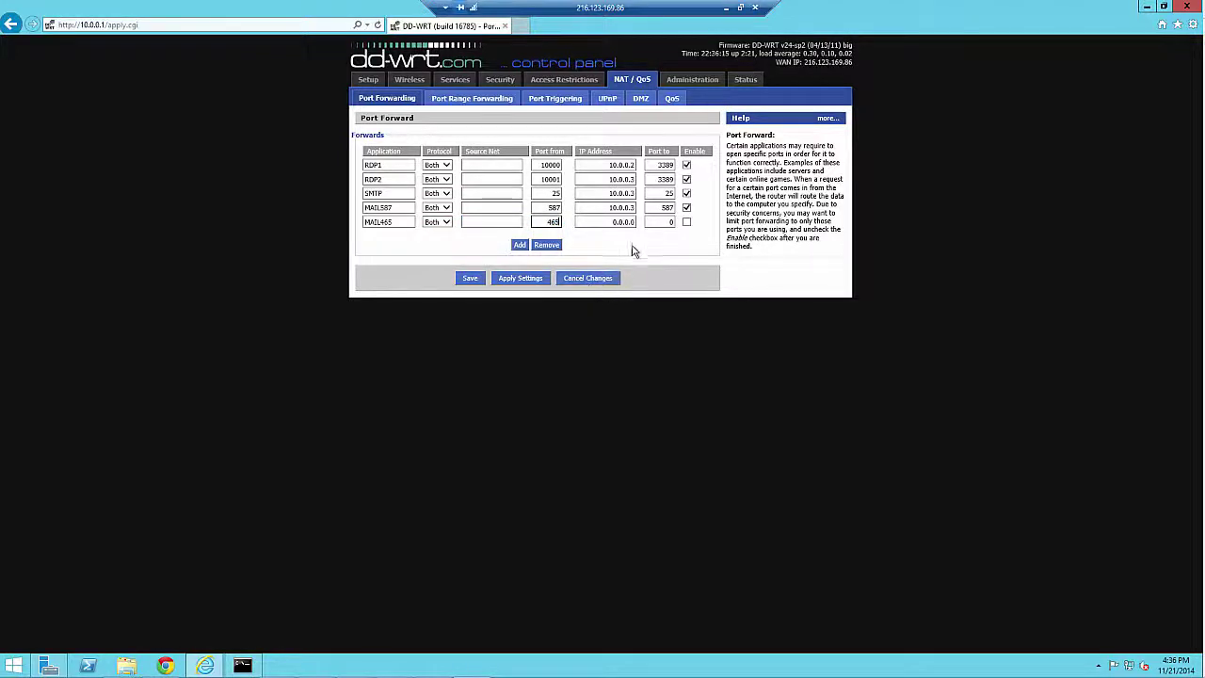
drag(614, 223, 638, 231)
double_click(634, 222)
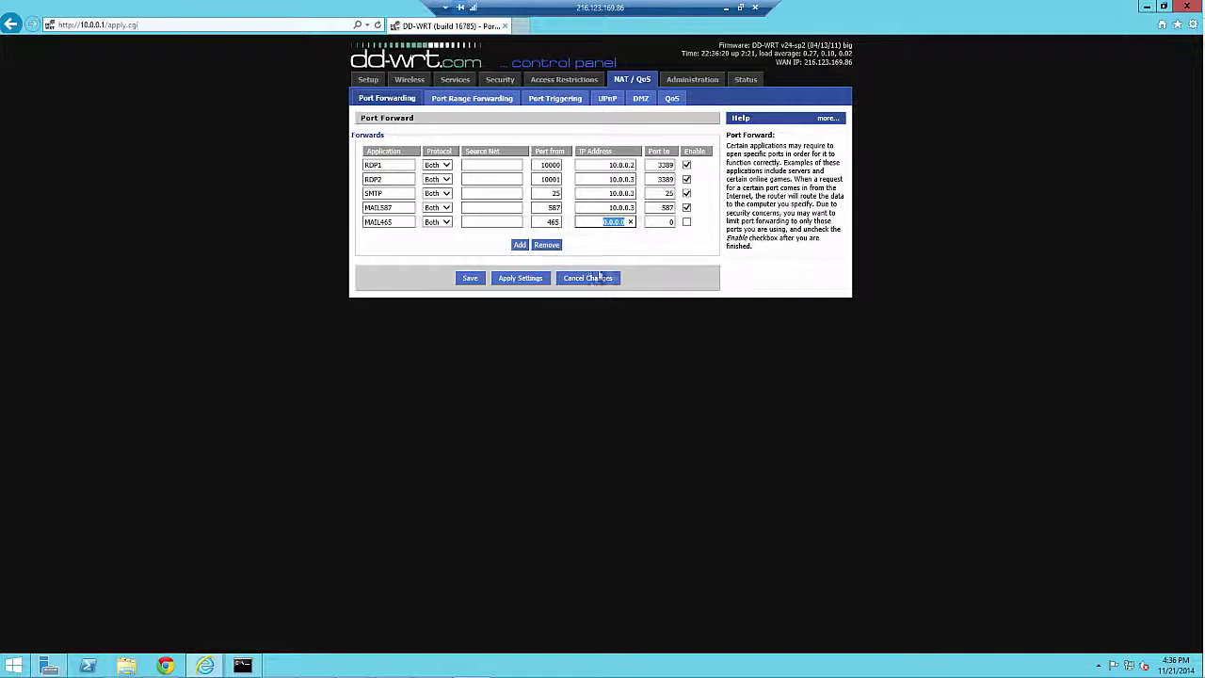
text(10.0.0.3)
key(Tab)
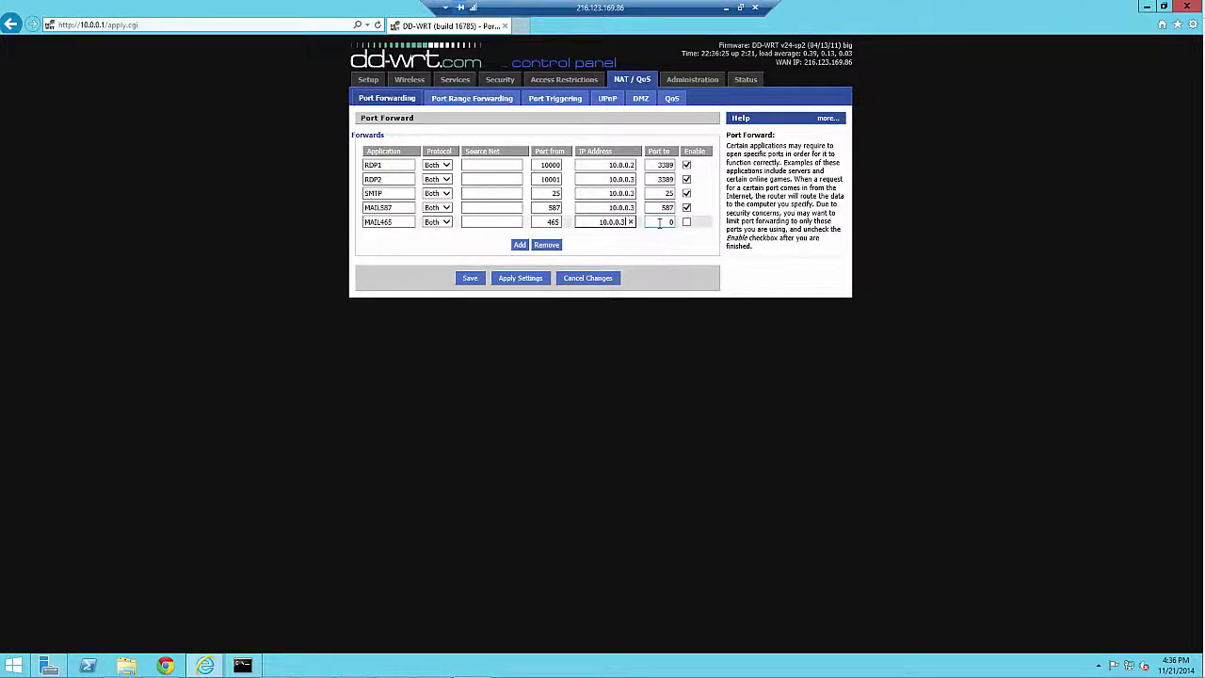
text(465)
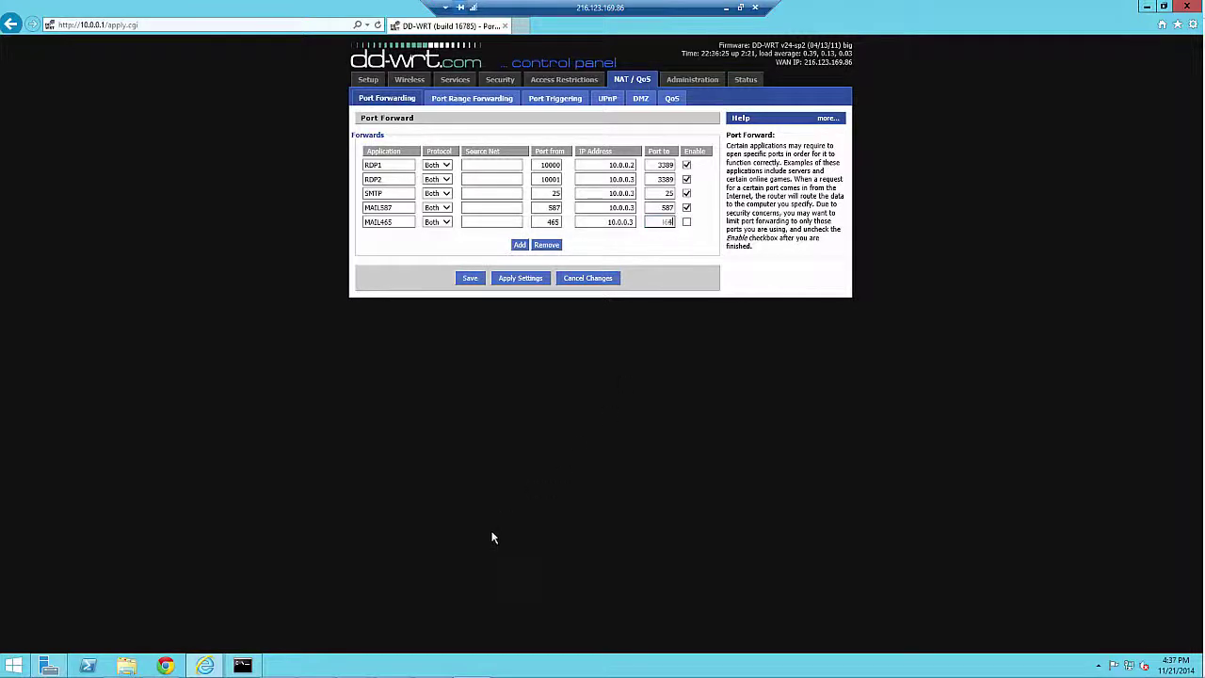
click(686, 222)
click(532, 280)
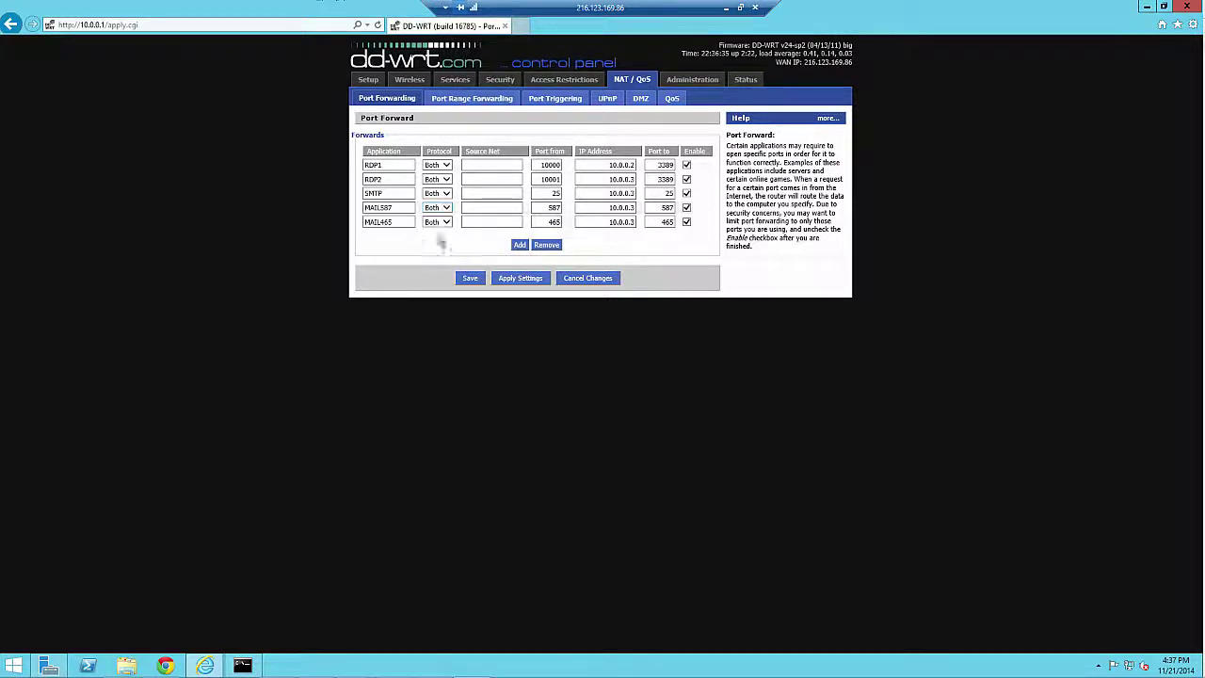
Step: Add a new row named HTTPS with source port 443
click(521, 247)
click(389, 237)
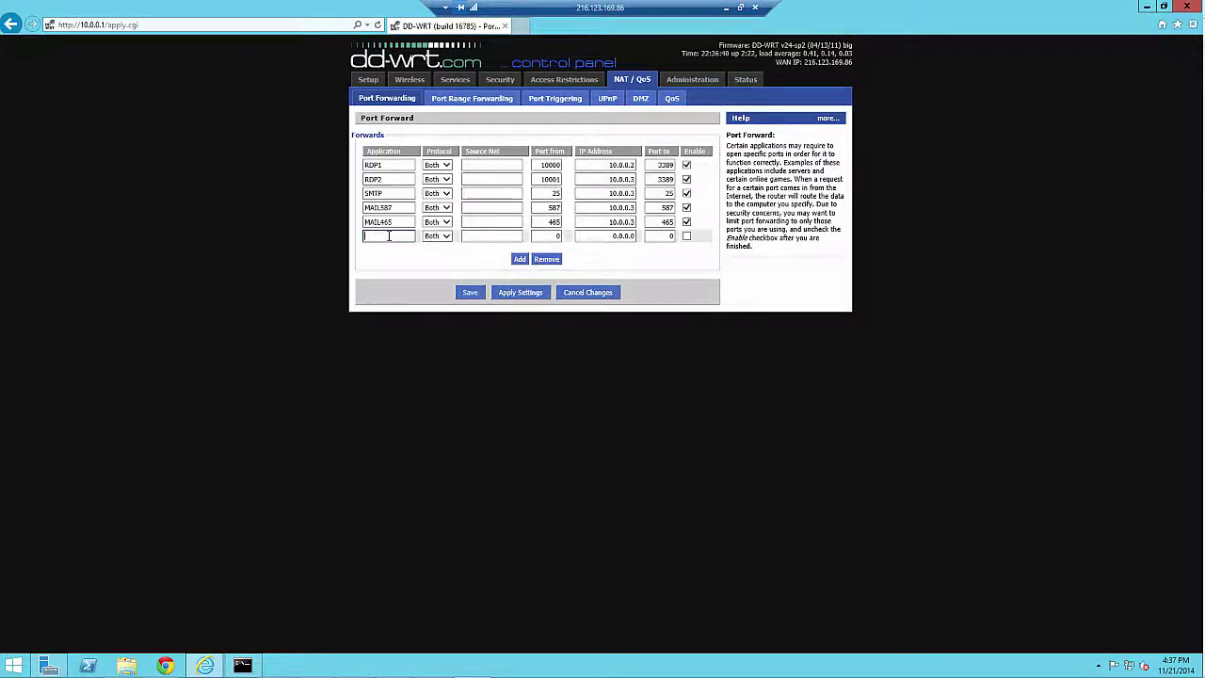
text(HTTPS)
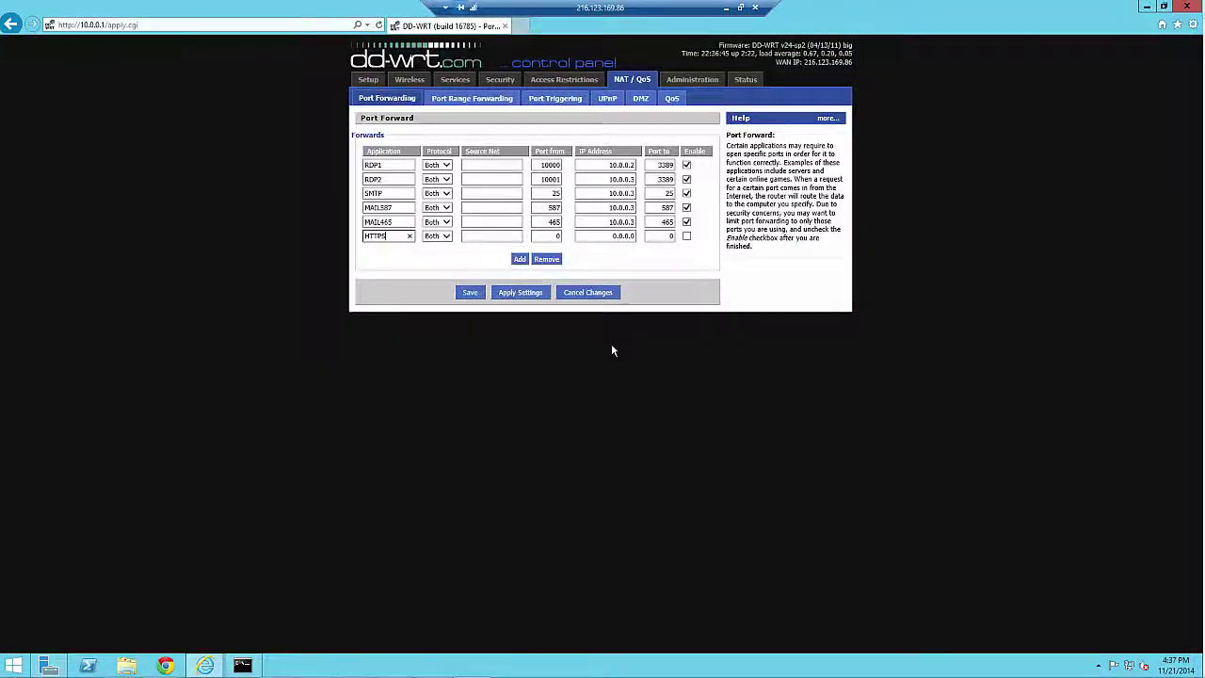
double_click(547, 237)
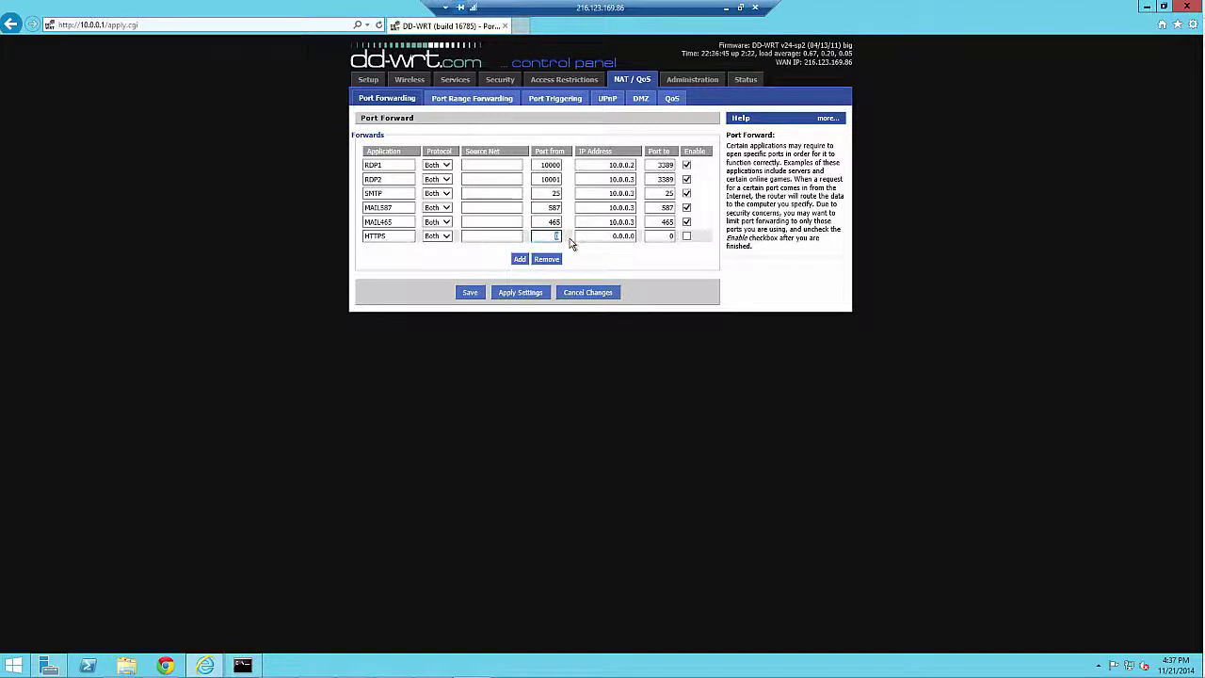
text(443)
Step: Point HTTPS at 10.0.0.3:443, enable and apply it, and start the next row
double_click(612, 237)
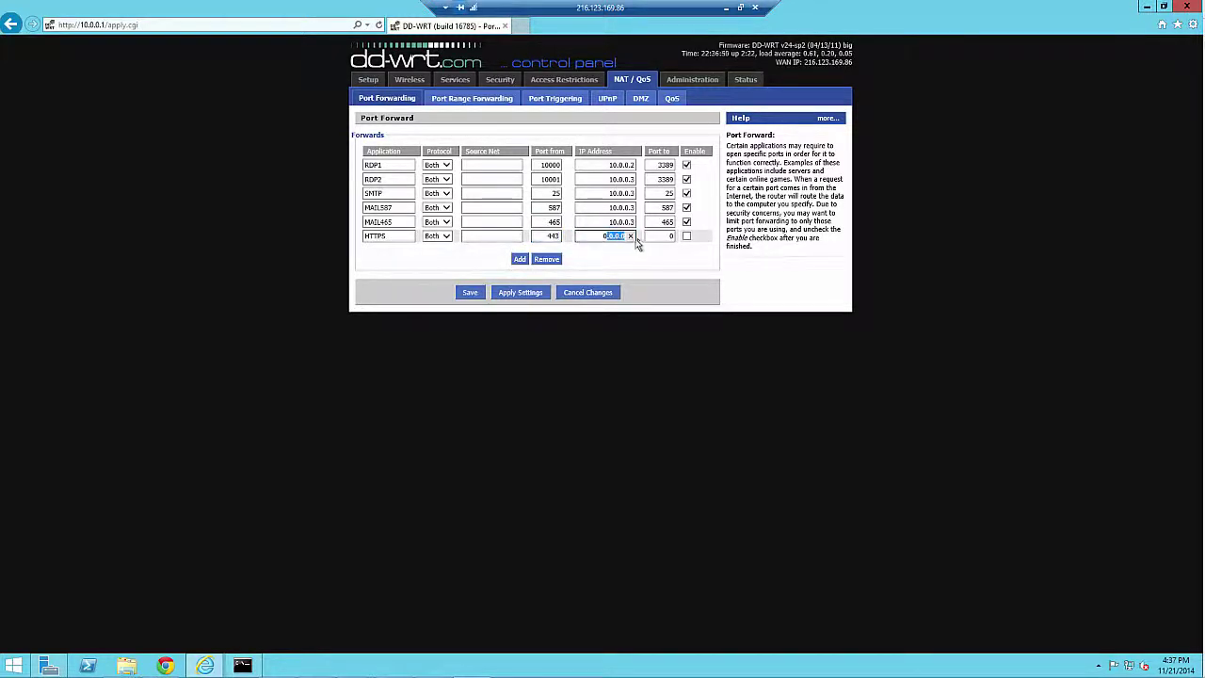
key(ctrl+a)
text(10.0.0.3)
key(Tab)
text(443)
click(686, 236)
click(533, 293)
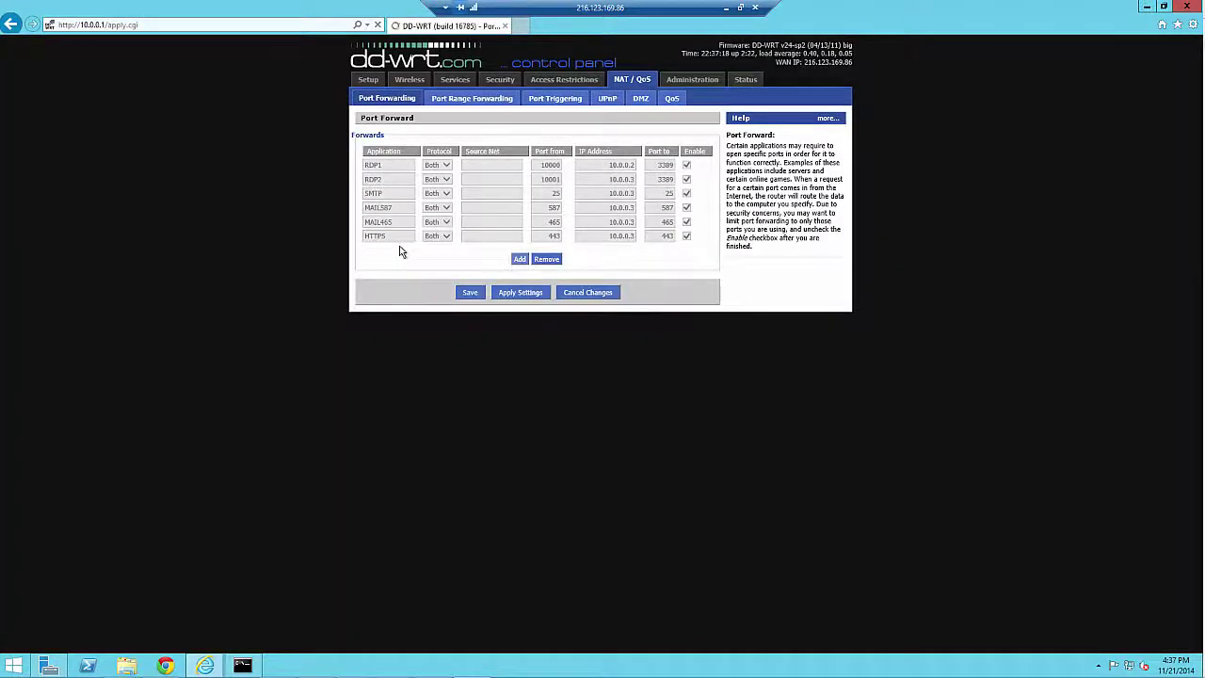
click(395, 250)
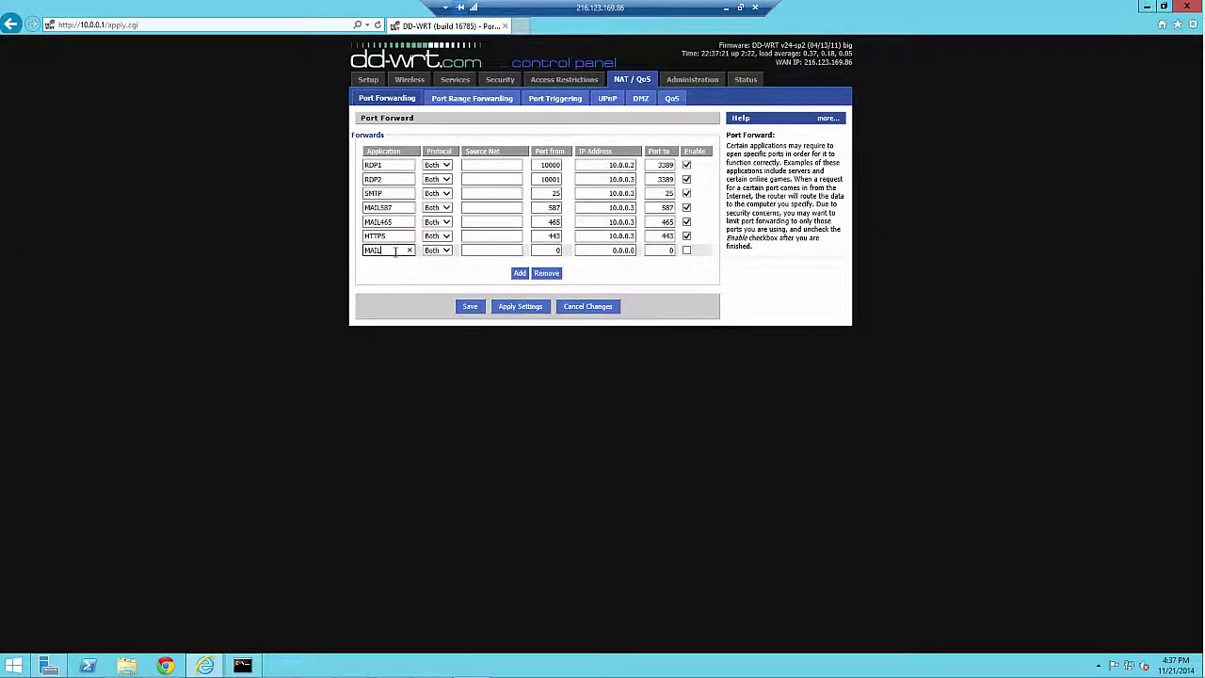
Step: Fill the new row as MAIL2525, port 2525 to 10.0.0.3, enabled, and apply
text(MAIL2525)
double_click(558, 251)
text(2525)
drag(610, 250, 646, 256)
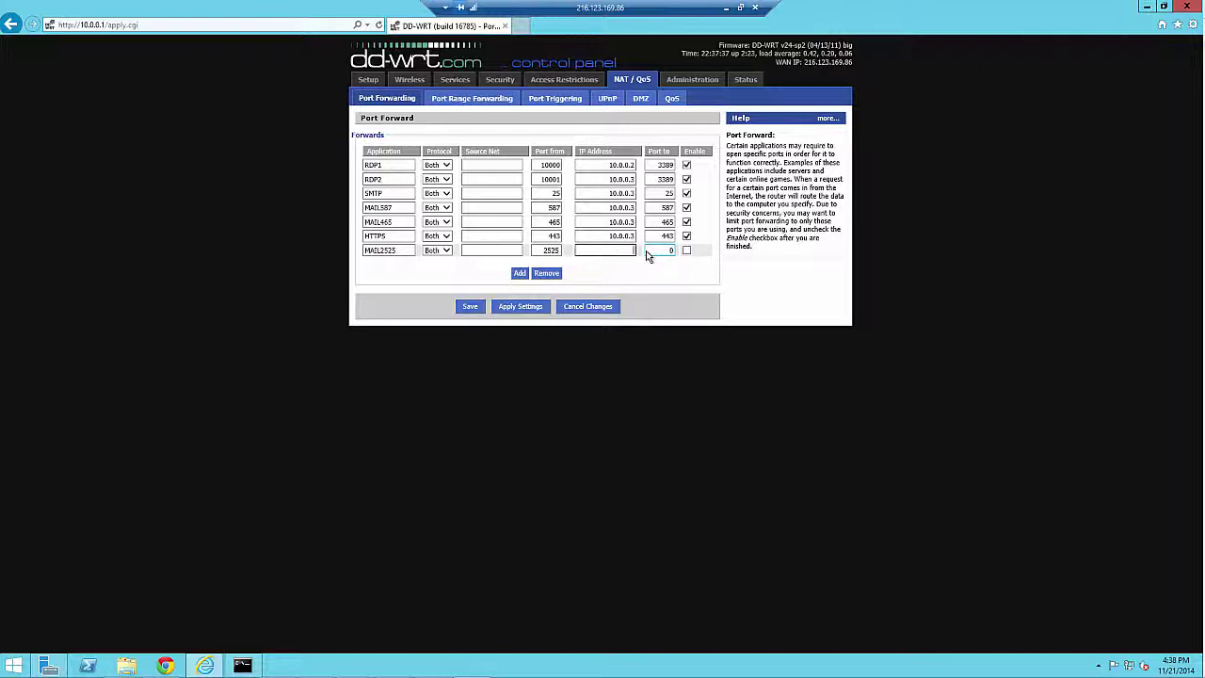
text(10.0.0.3)
key(Tab)
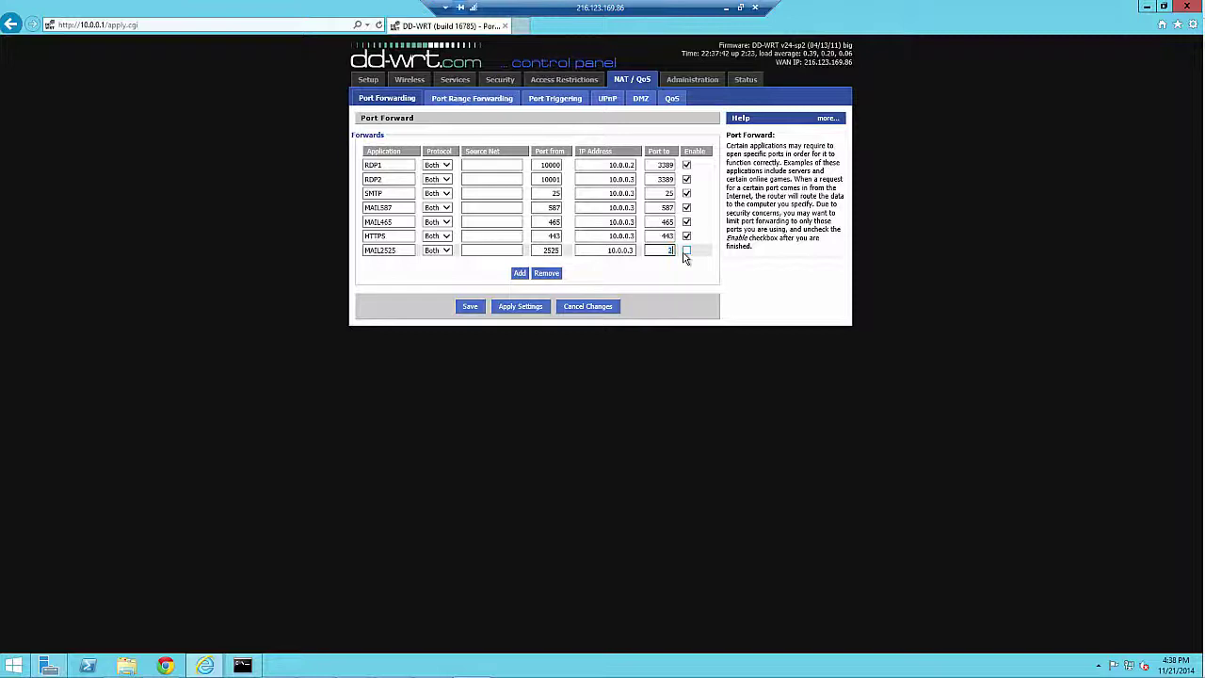
click(686, 252)
click(529, 308)
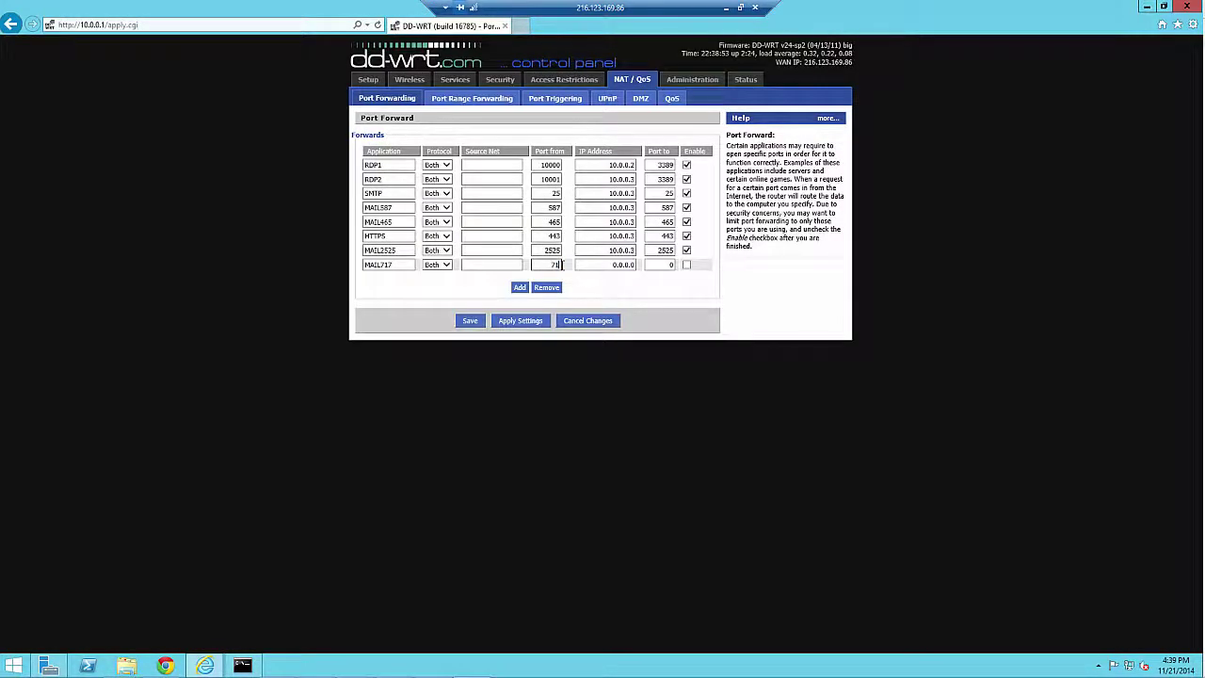
Step: Complete MAIL717 forwarding port 717 to 10.0.0.3:717, enable it, and apply
text(717)
drag(610, 265, 645, 267)
key(BackSpace)
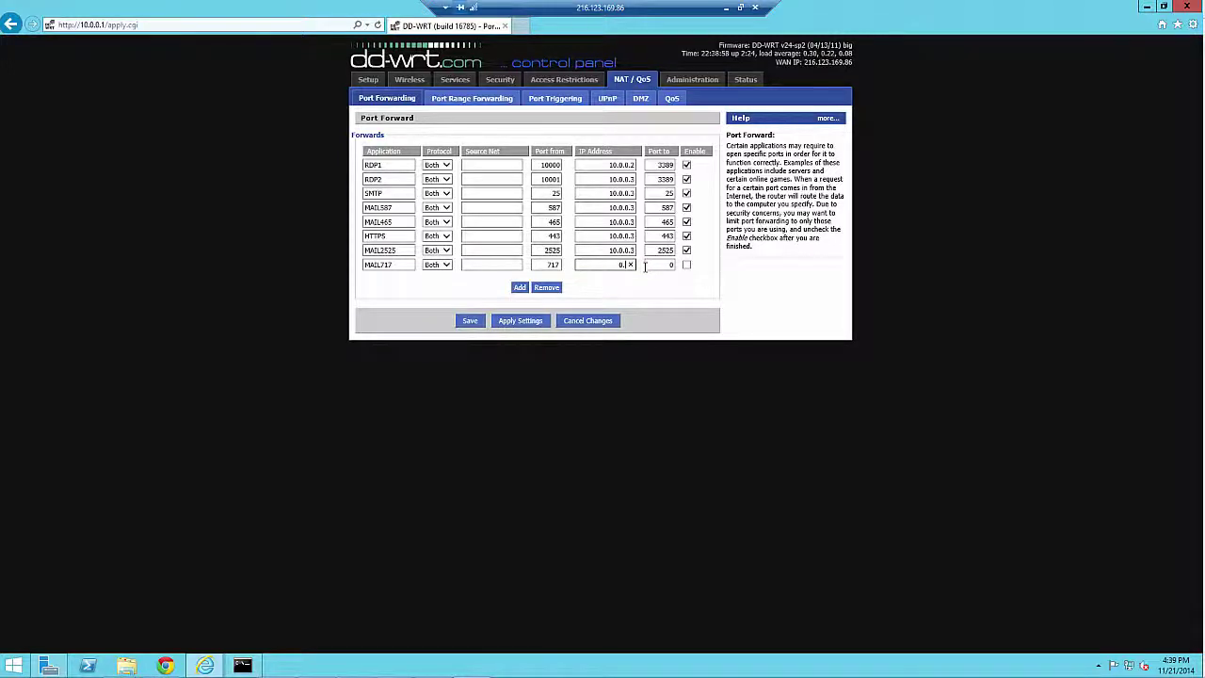
text(10.0.0.3)
key(Tab)
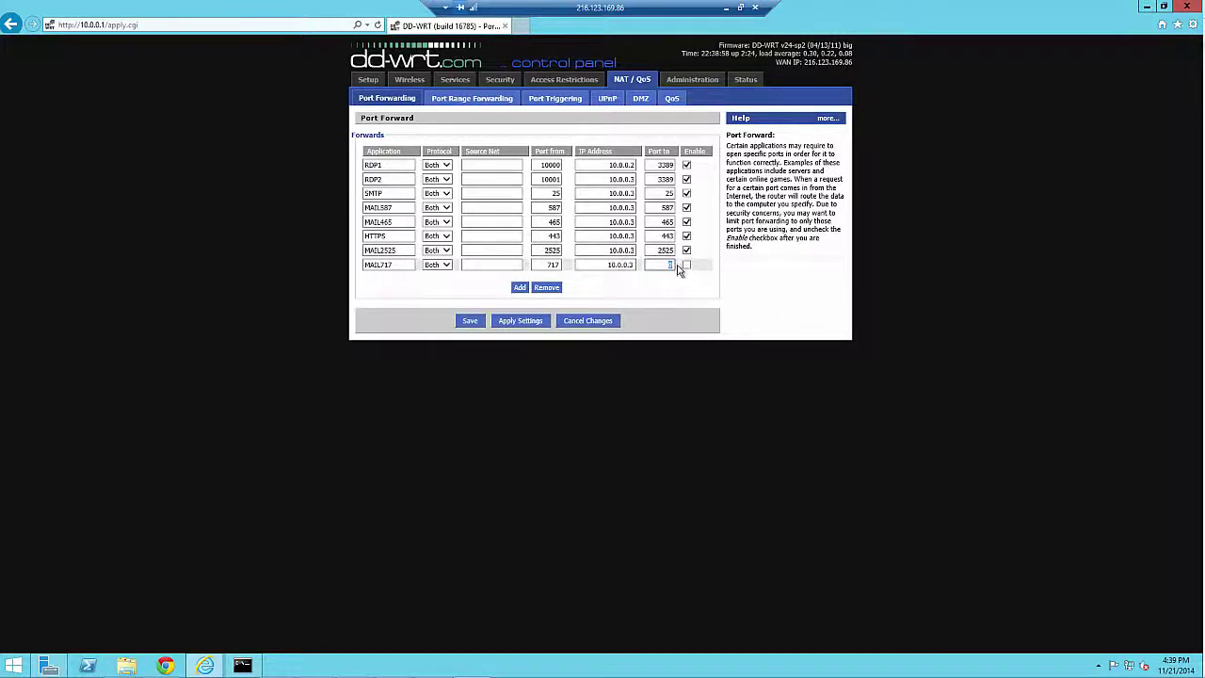
text(717)
click(686, 267)
click(538, 325)
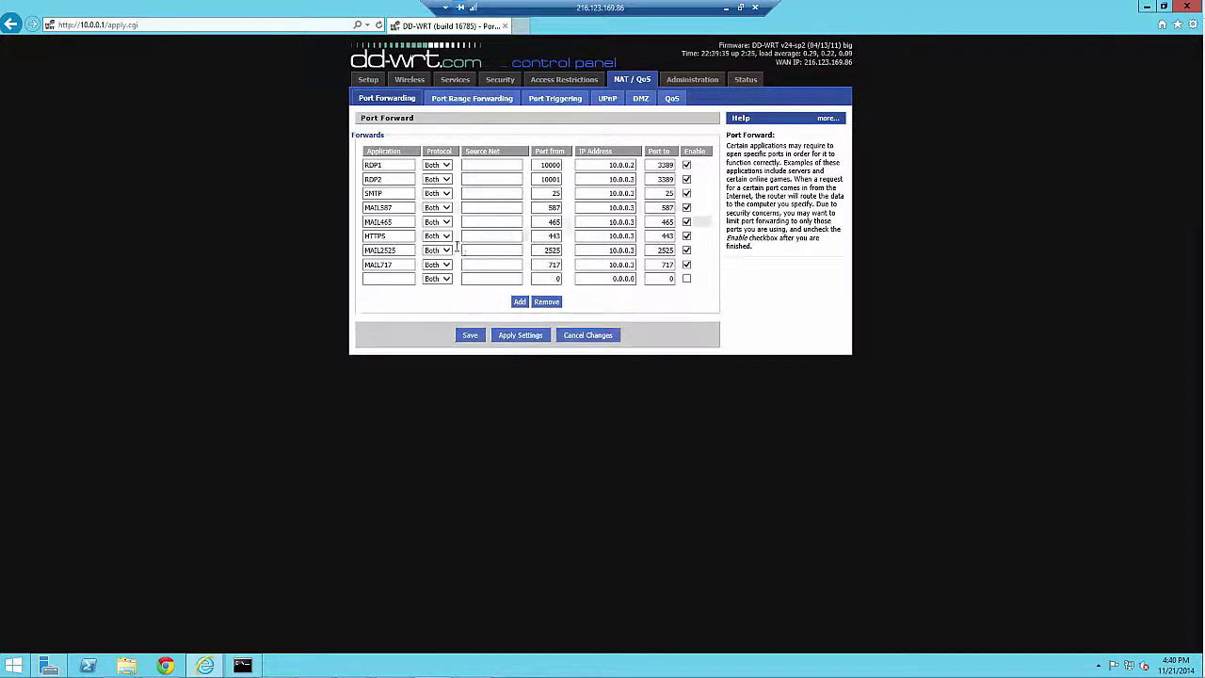
Step: Fill the blank forwarding row with name MAIL475, source port 475 and IP 10.0.0.3
click(390, 278)
text(MAIL)
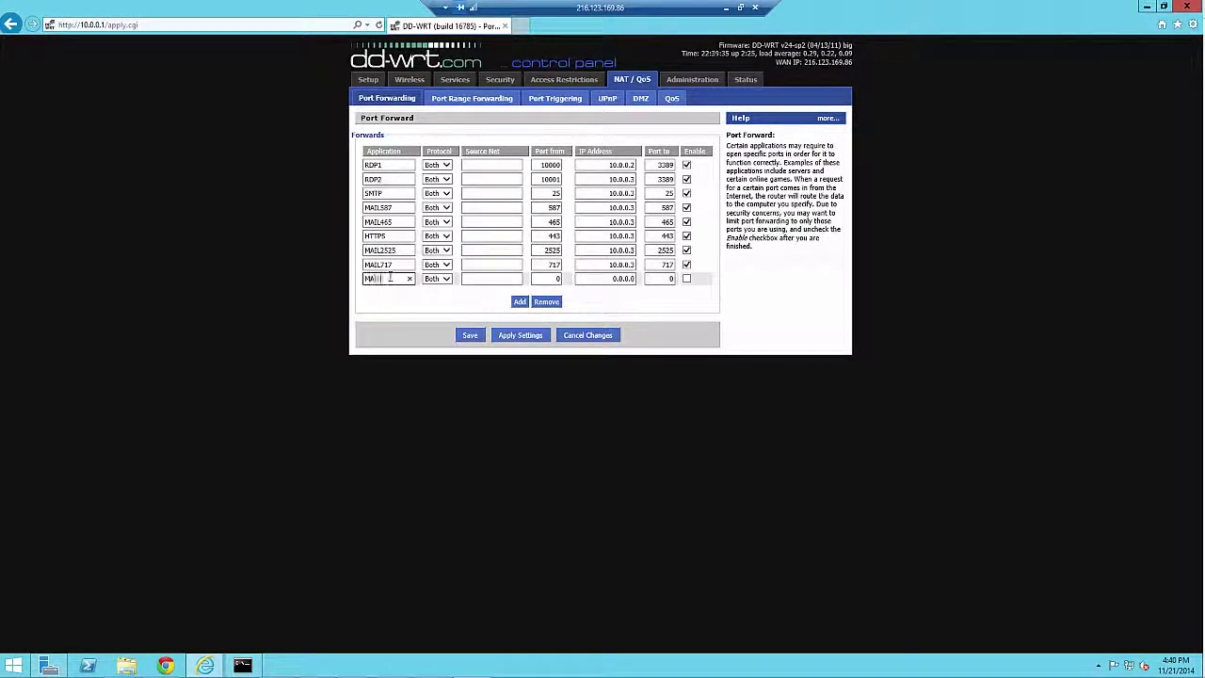
text(475)
double_click(554, 279)
text(47)
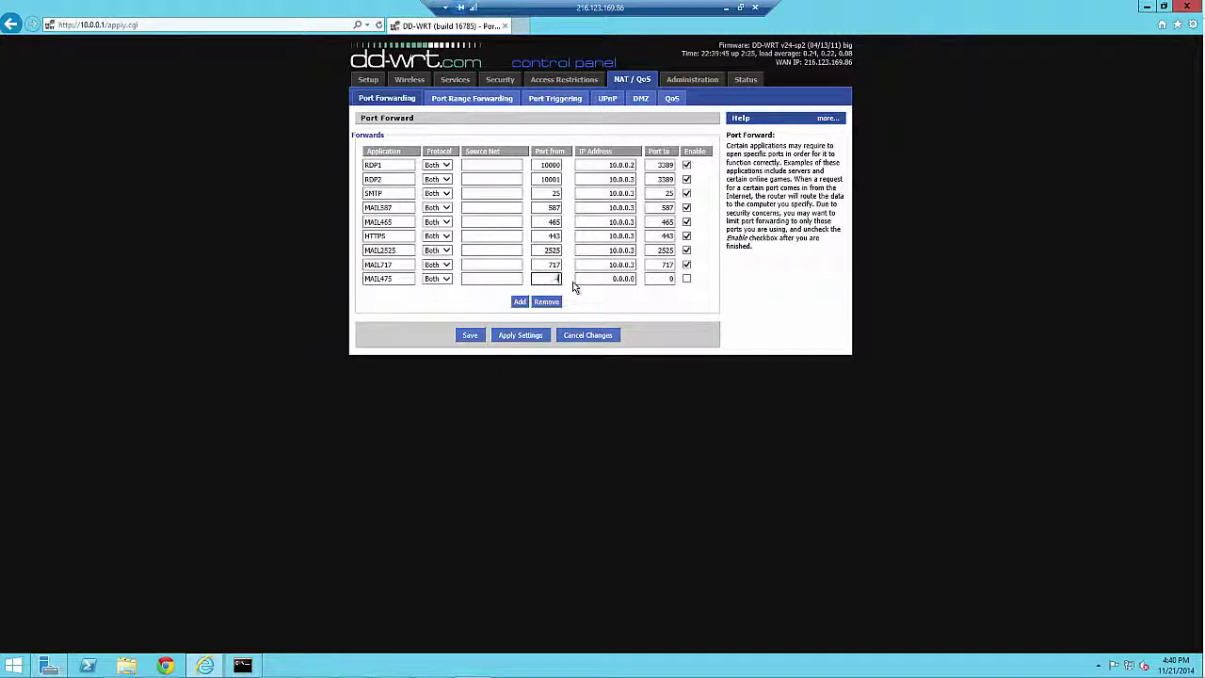
text(5)
double_click(621, 279)
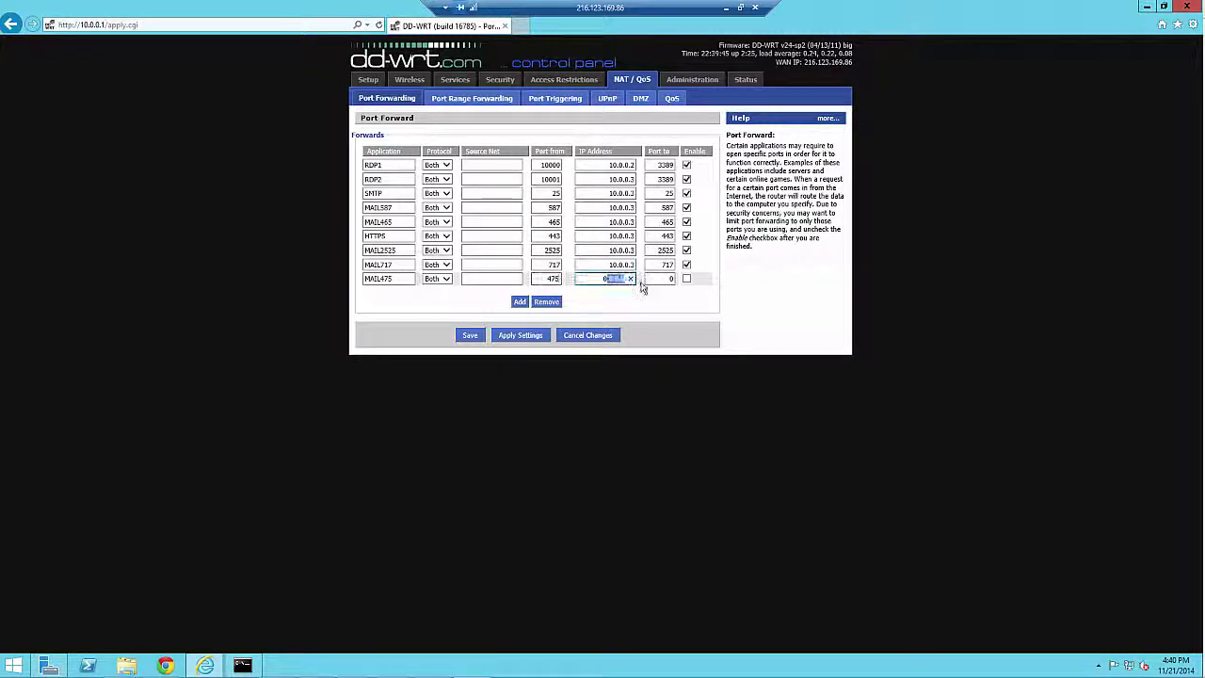
key(BackSpace)
text(10.0.0.3)
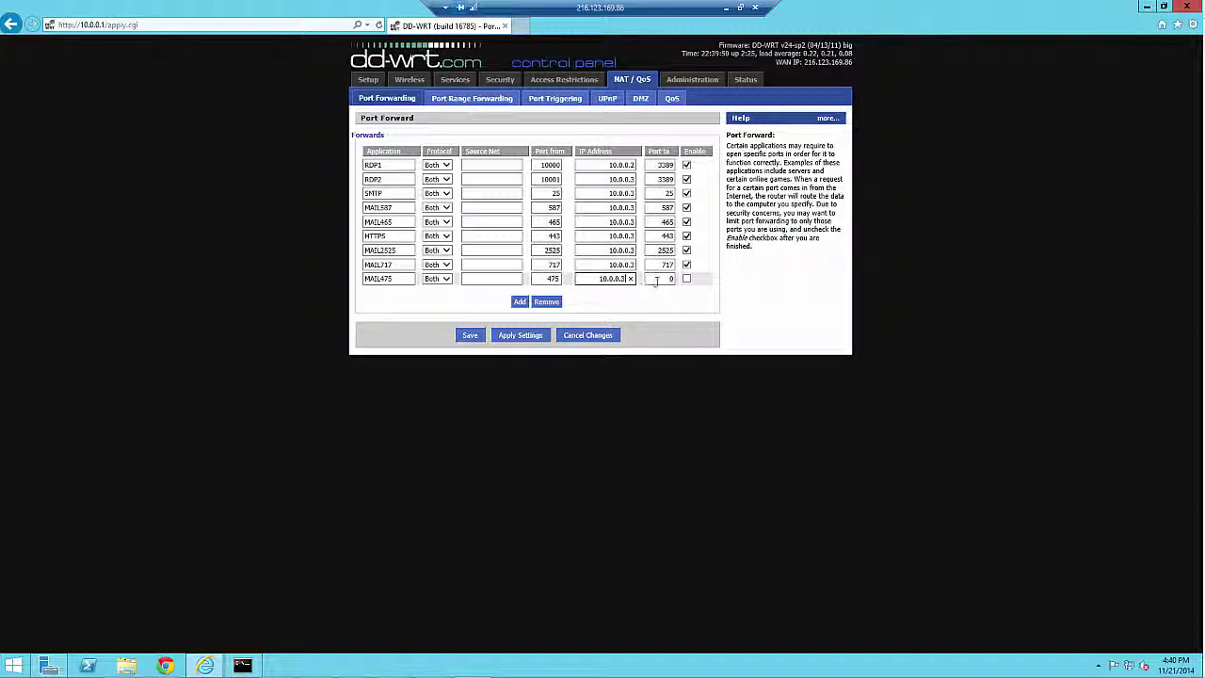
Step: Set the MAIL475 destination port to 475, enable the rule, and apply the settings
key(Tab)
text(475)
click(687, 279)
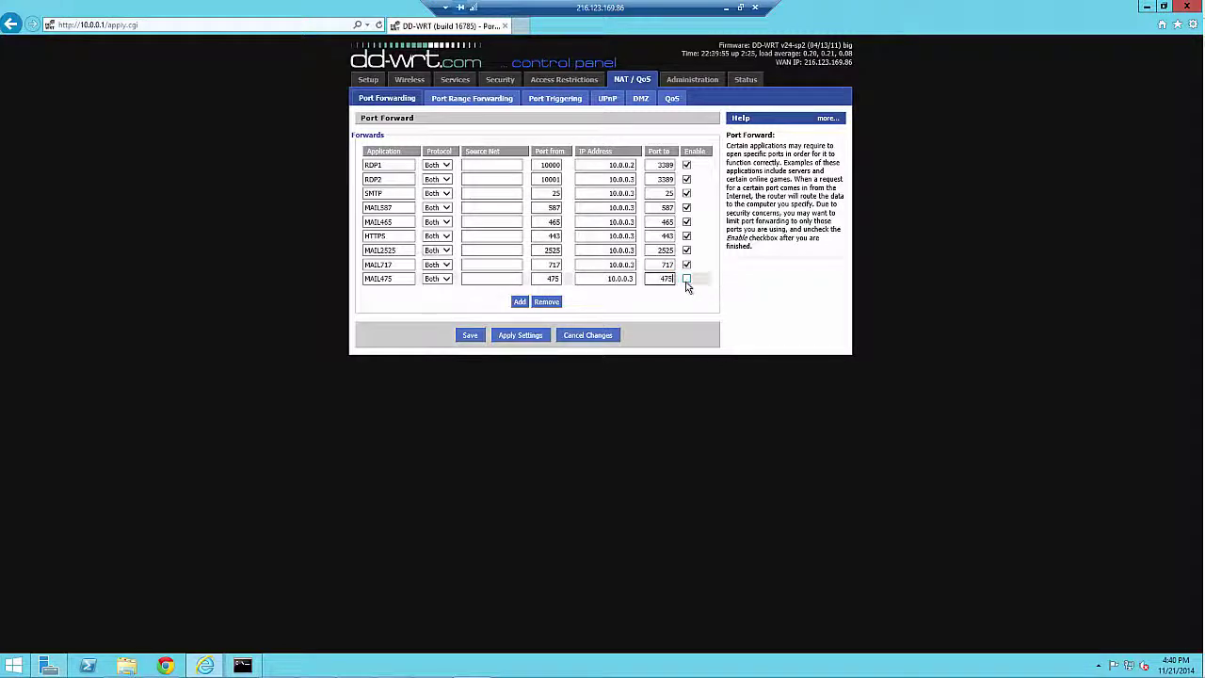
click(533, 337)
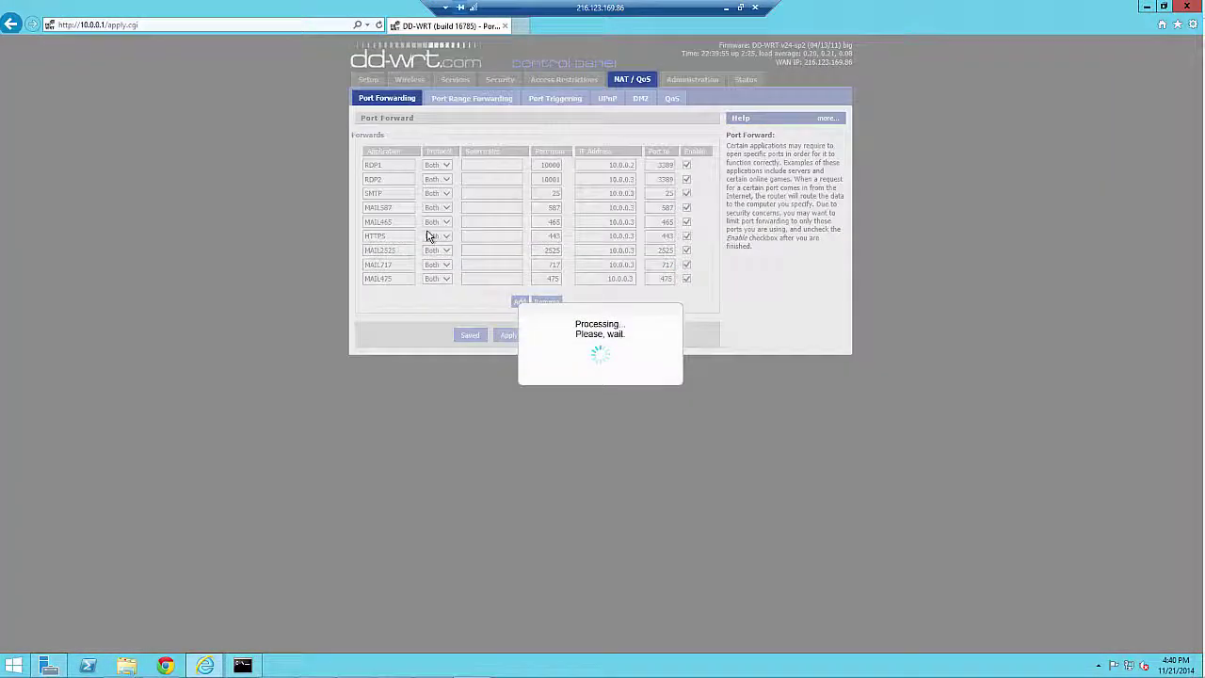